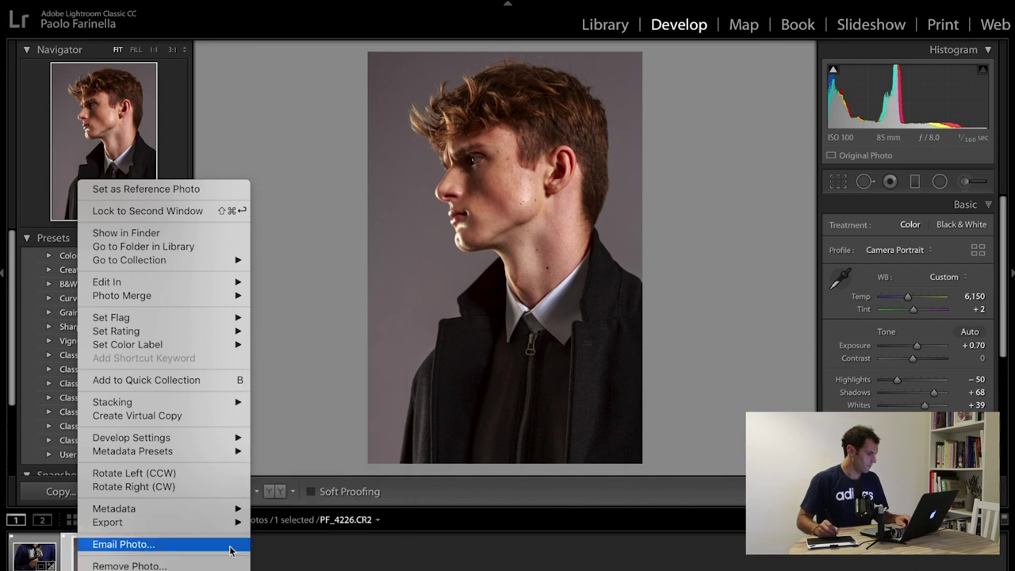
# Open the PF_4226.CR2 portrait from Lightroom as a smart object in Photoshop
pyautogui.click(317, 560)
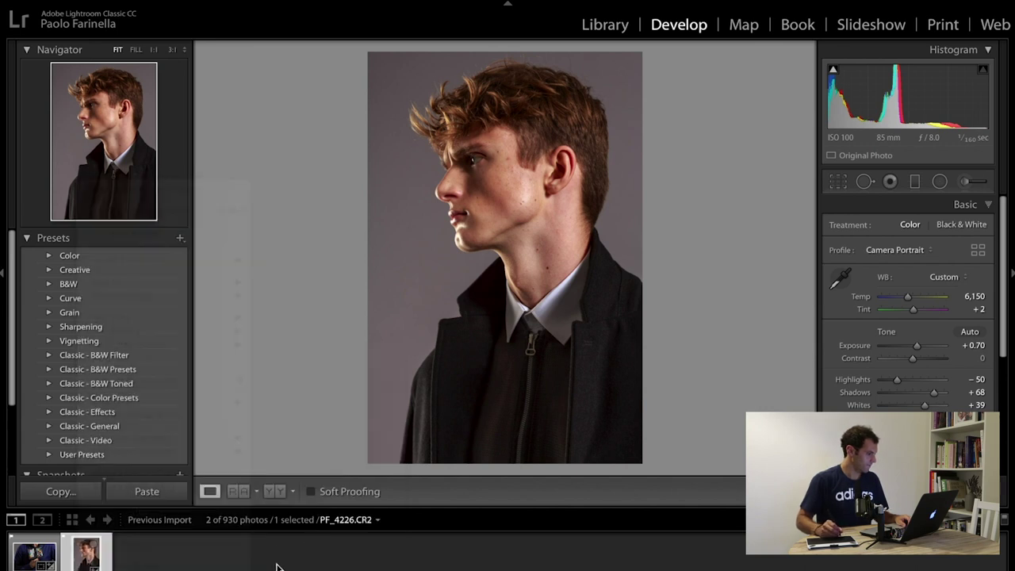
pyautogui.rightClick(85, 561)
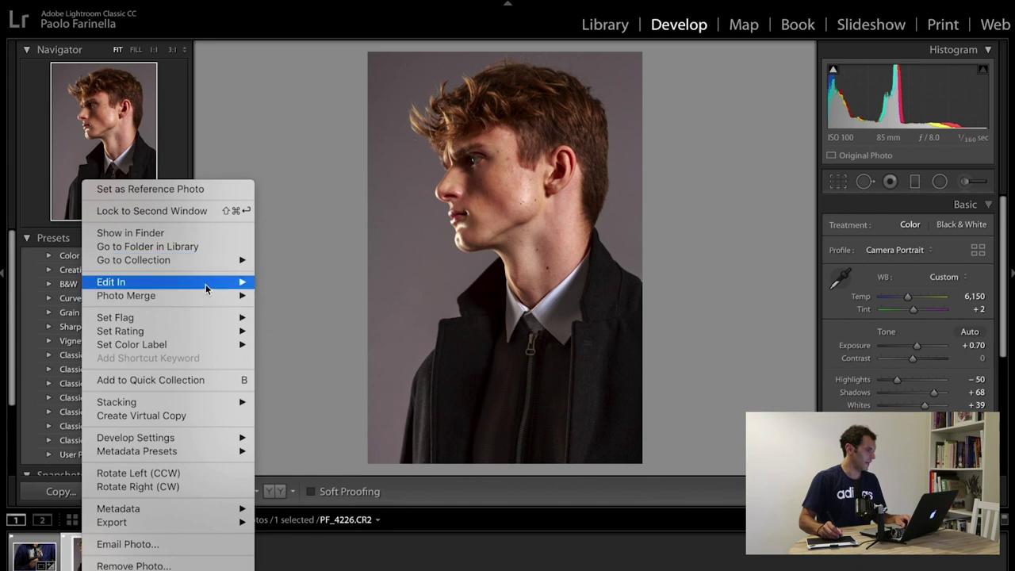
pyautogui.moveTo(210, 285)
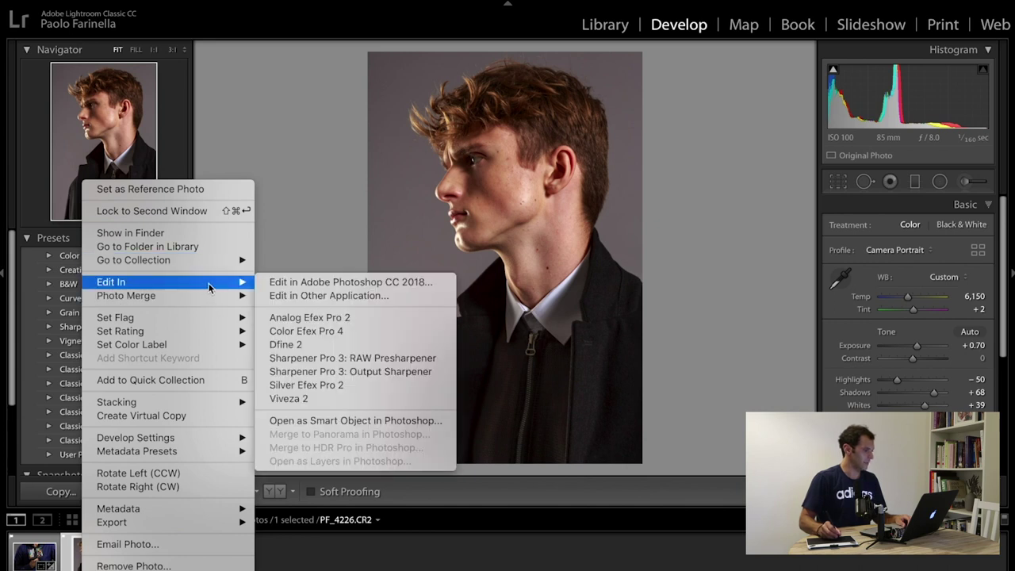
pyautogui.click(415, 422)
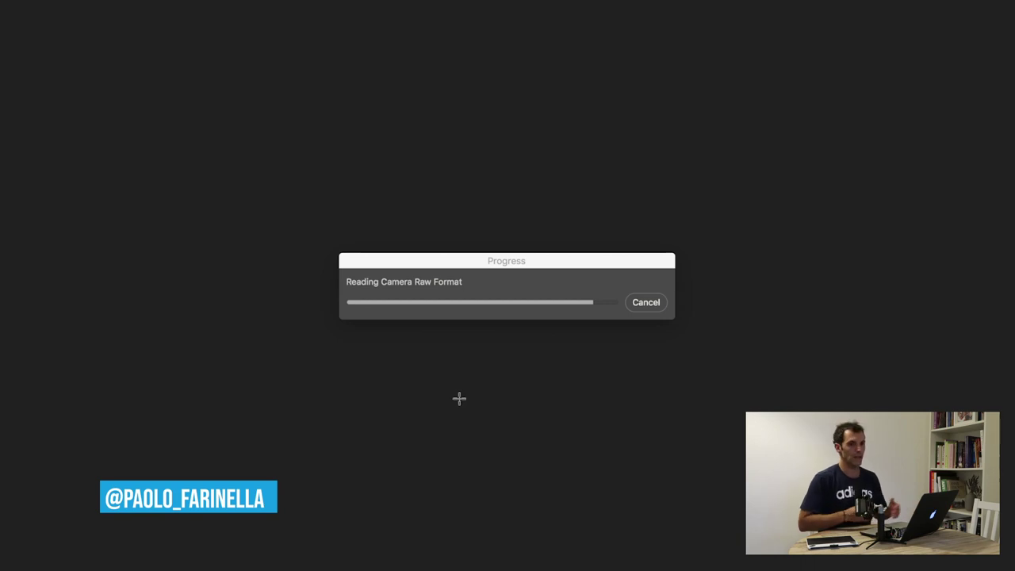
# Duplicate the PF_4226 smart object layer
pyautogui.press('super+0')
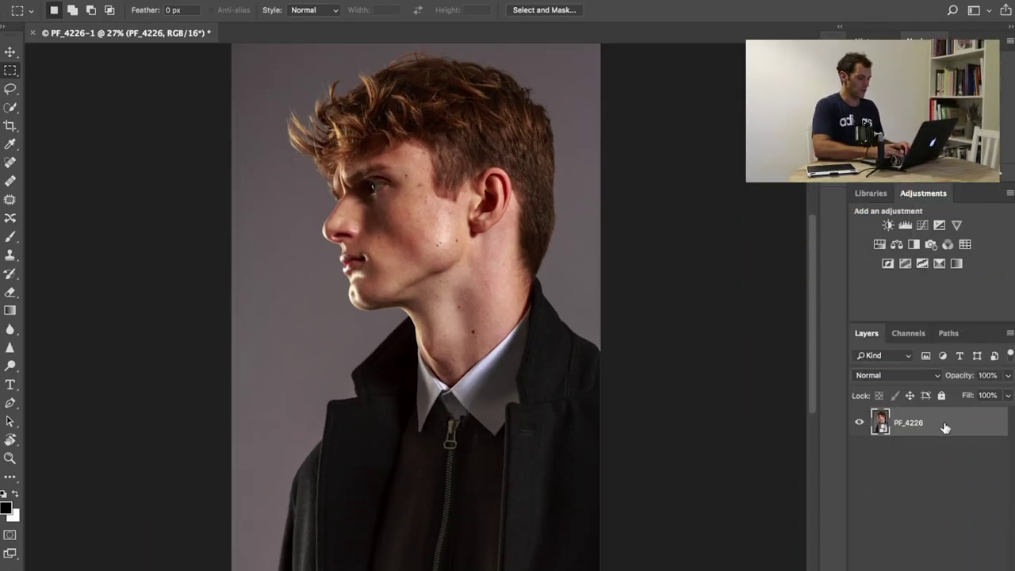
pyautogui.hotkey('ctrl', 'j')
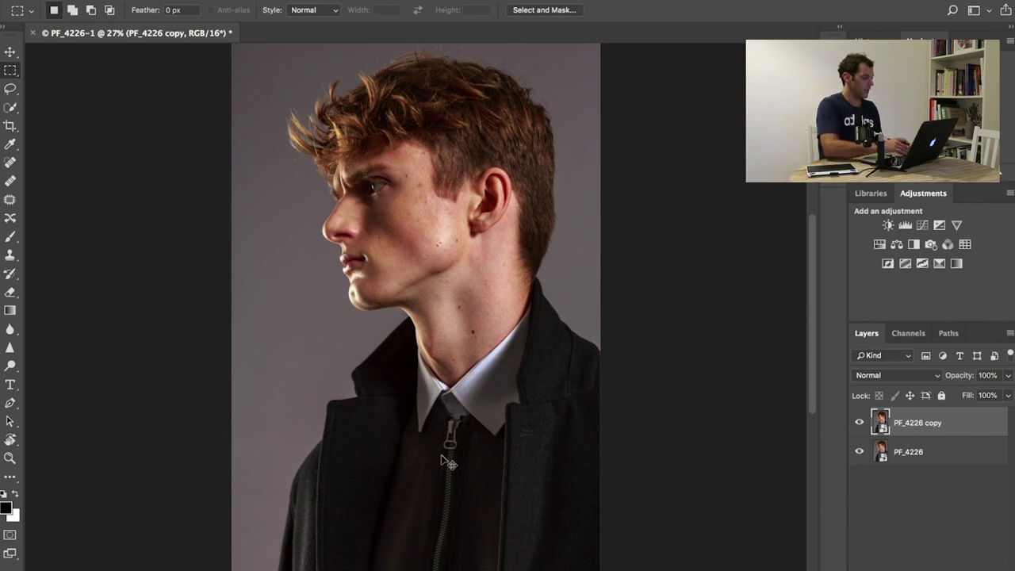
# Examine the skin of the neck, cheek and forehead at 100% for blemishes and uneven tones
pyautogui.press('super+1')
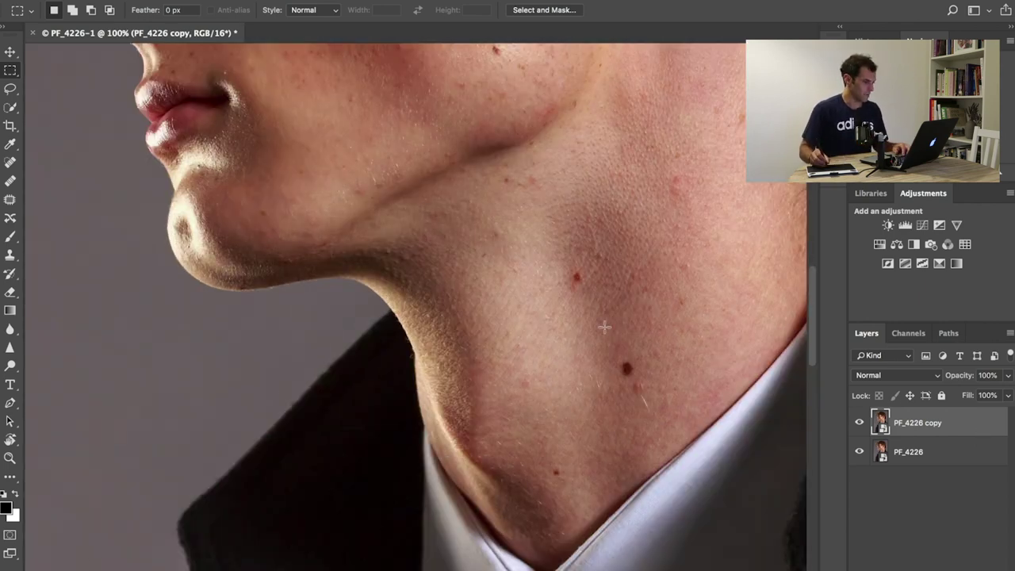
pyautogui.moveTo(655, 277); pyautogui.dragTo(444, 337)
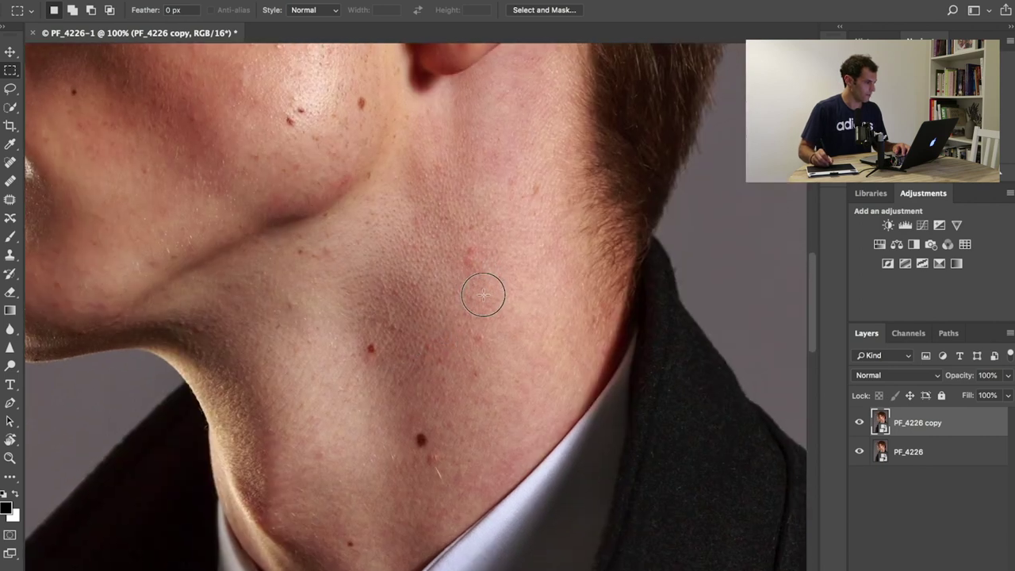
pyautogui.moveTo(485, 285); pyautogui.dragTo(539, 412)
pyautogui.moveTo(447, 330); pyautogui.dragTo(480, 420)
pyautogui.hscroll(-5, 480, 420)
pyautogui.scroll(3, 480, 420)
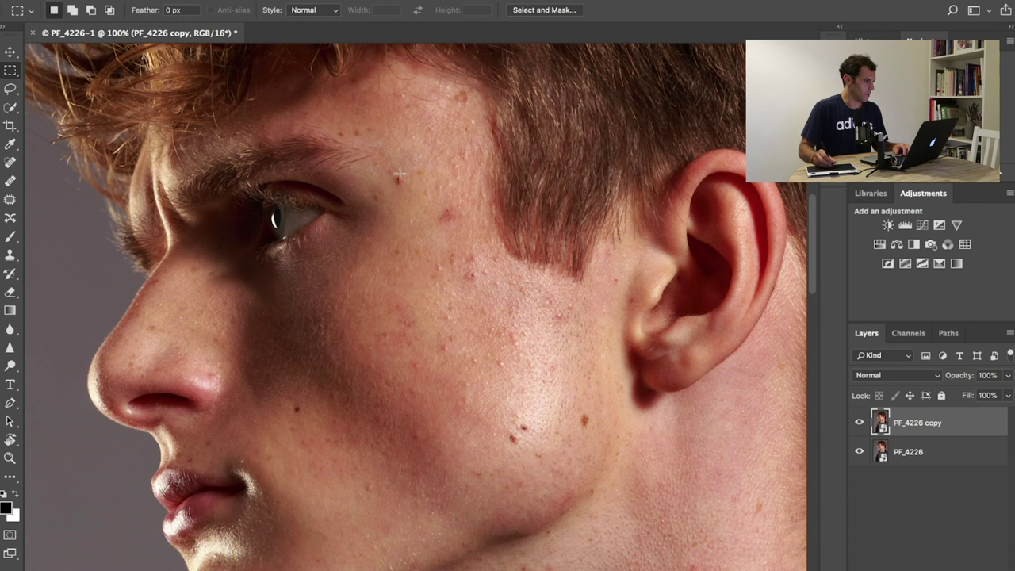
pyautogui.scroll(3, 469, 277)
pyautogui.hscroll(-1, 469, 277)
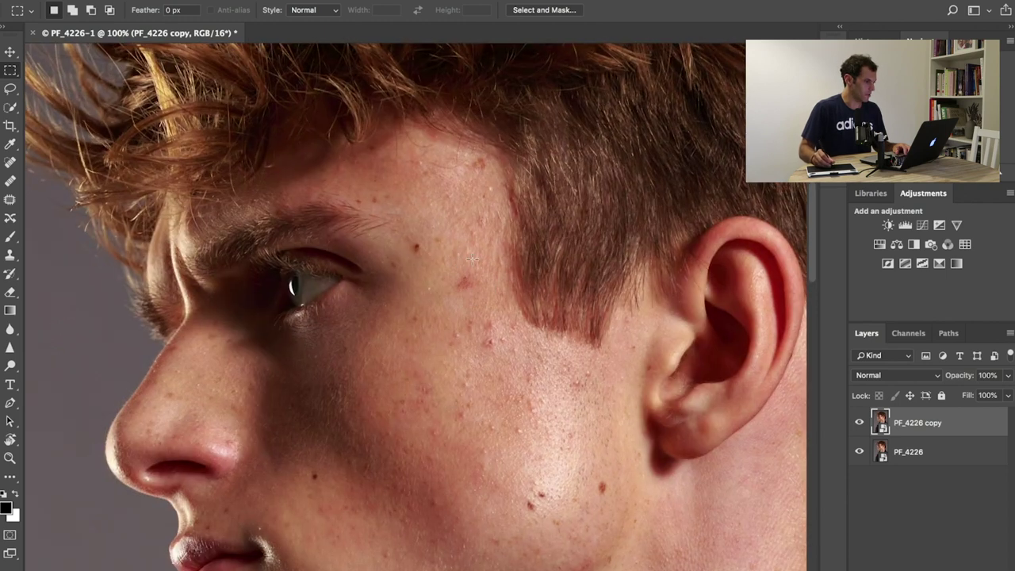
pyautogui.moveTo(464, 400); pyautogui.dragTo(521, 271)
pyautogui.press('super+0')
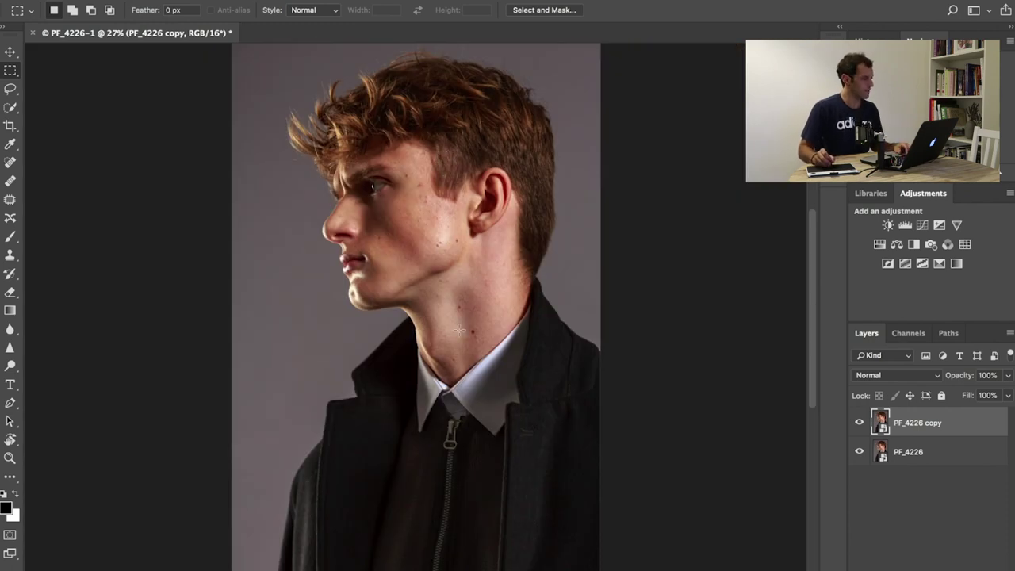
# Inspect the jaw, face and hair at an intermediate magnification, ending with the whole portrait in view
pyautogui.press('z')
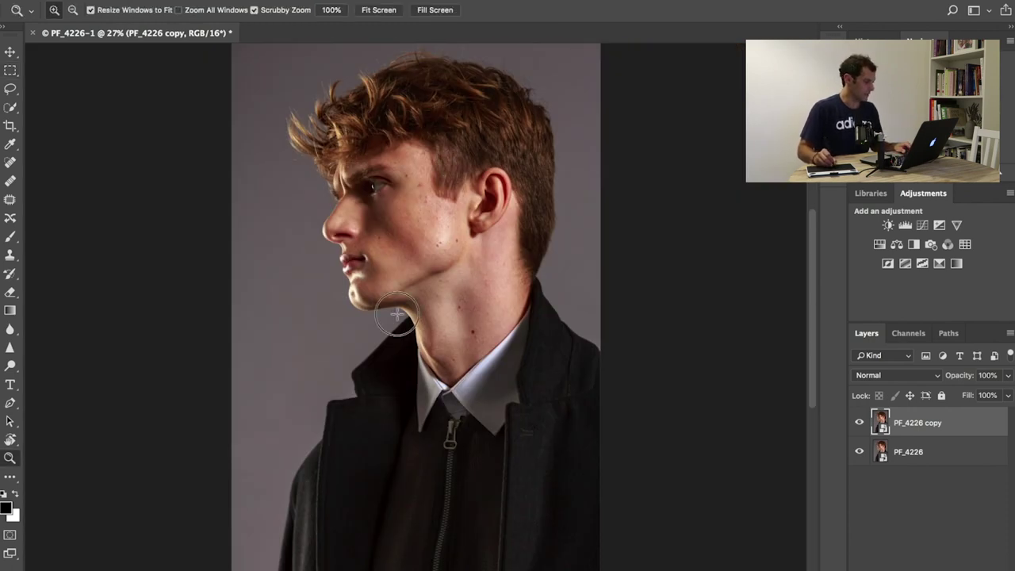
pyautogui.moveTo(411, 330); pyautogui.dragTo(452, 357)
pyautogui.press('m')
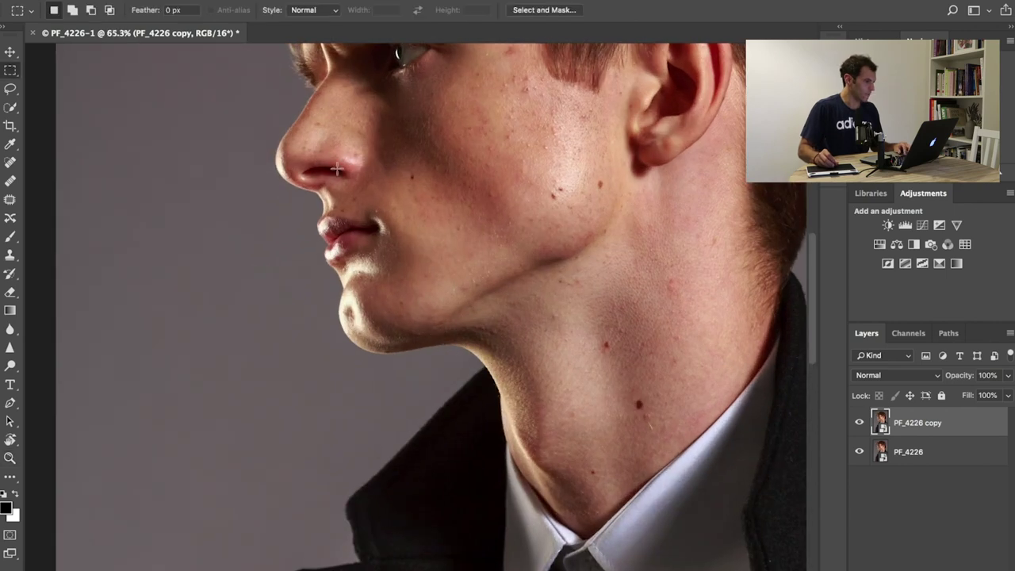
pyautogui.press('space')
pyautogui.moveTo(512, 144); pyautogui.dragTo(395, 346)
pyautogui.scroll(3, 395, 347)
pyautogui.hscroll(2, 394, 346)
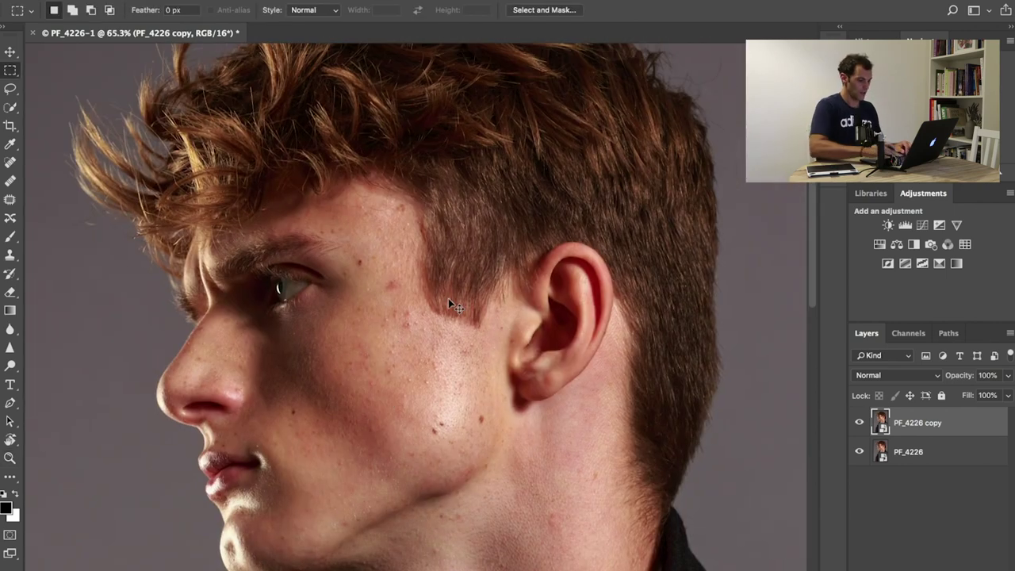
pyautogui.press('super+0')
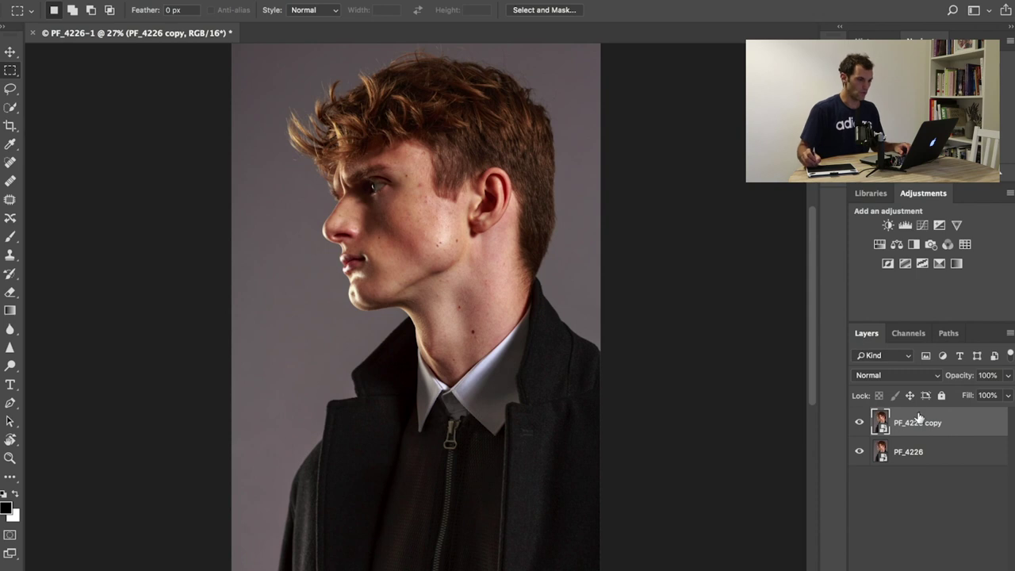
# Run the recorded Frequency separation action on the duplicate layer with a Gaussian Blur radius of 15 pixels
pyautogui.hotkey('alt', 'F9')
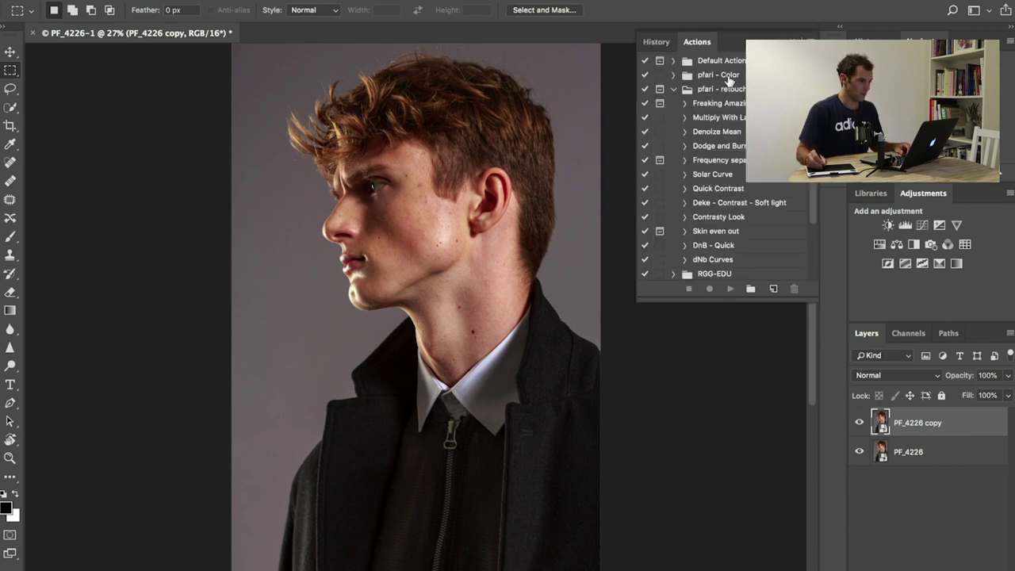
pyautogui.scroll(-1, 739, 176)
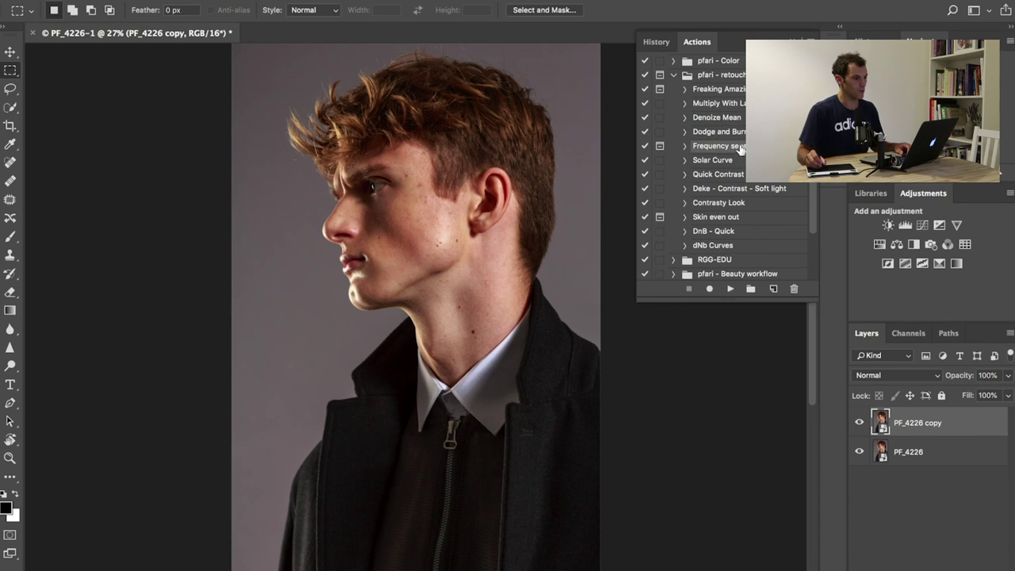
pyautogui.click(731, 289)
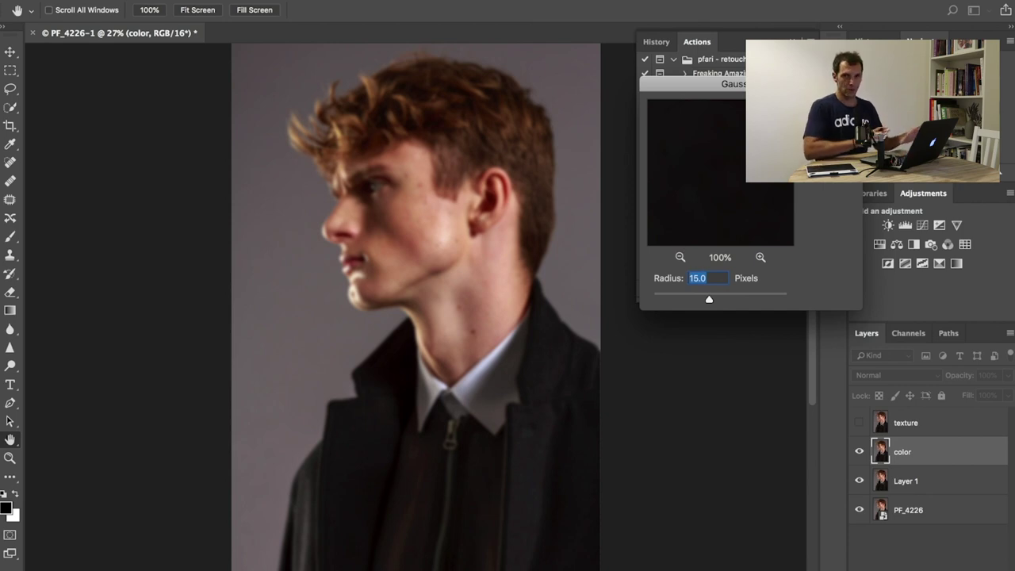
pyautogui.press('Return')
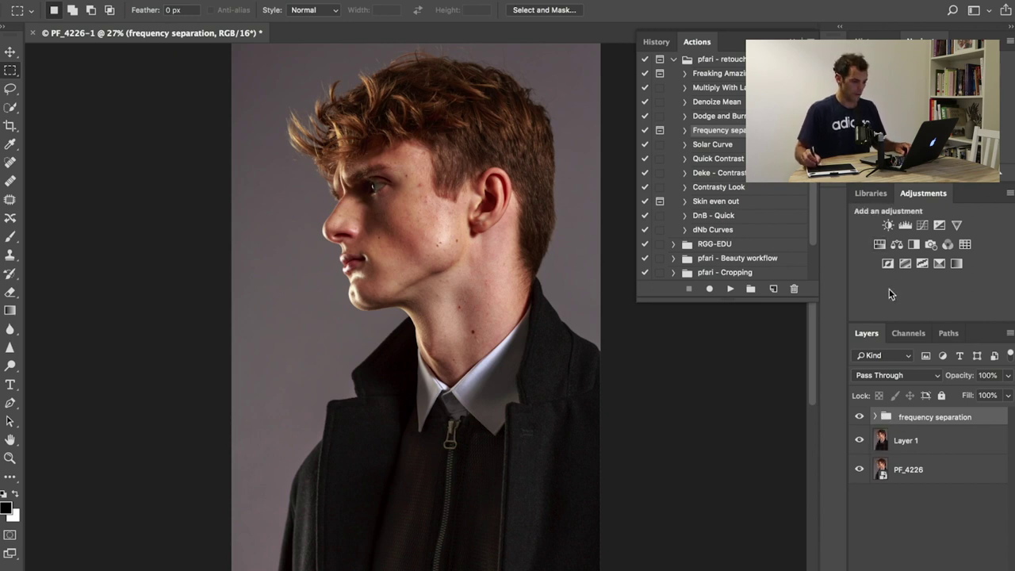
pyautogui.click(804, 41)
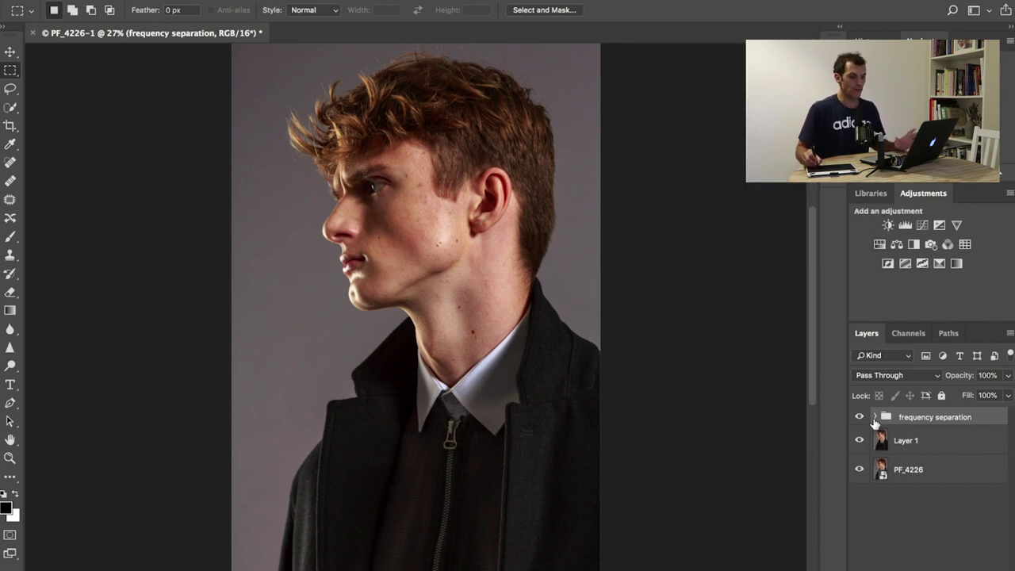
# Expand the frequency separation group and delete its contrast layer
pyautogui.click(875, 416)
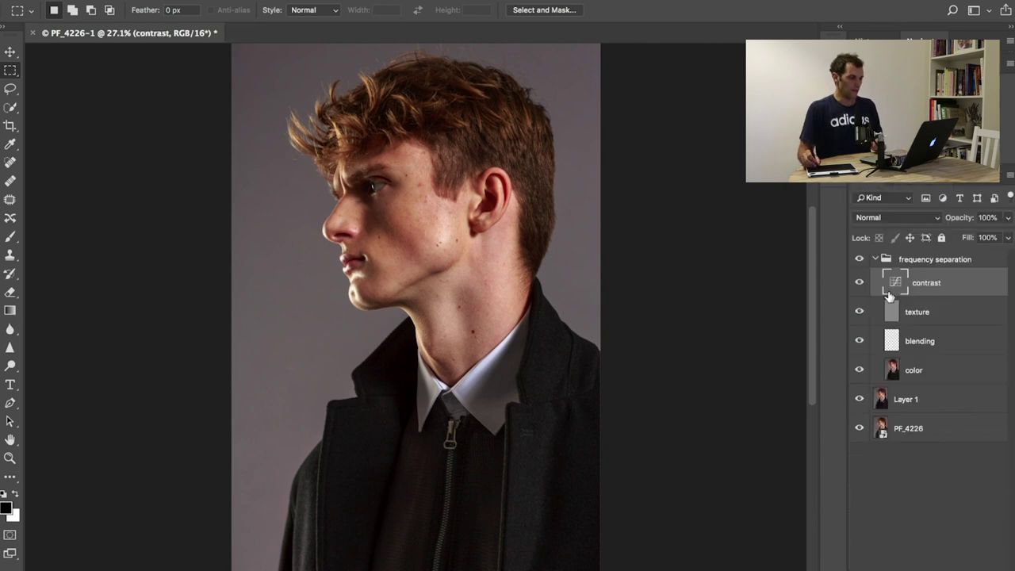
pyautogui.press('BackSpace')
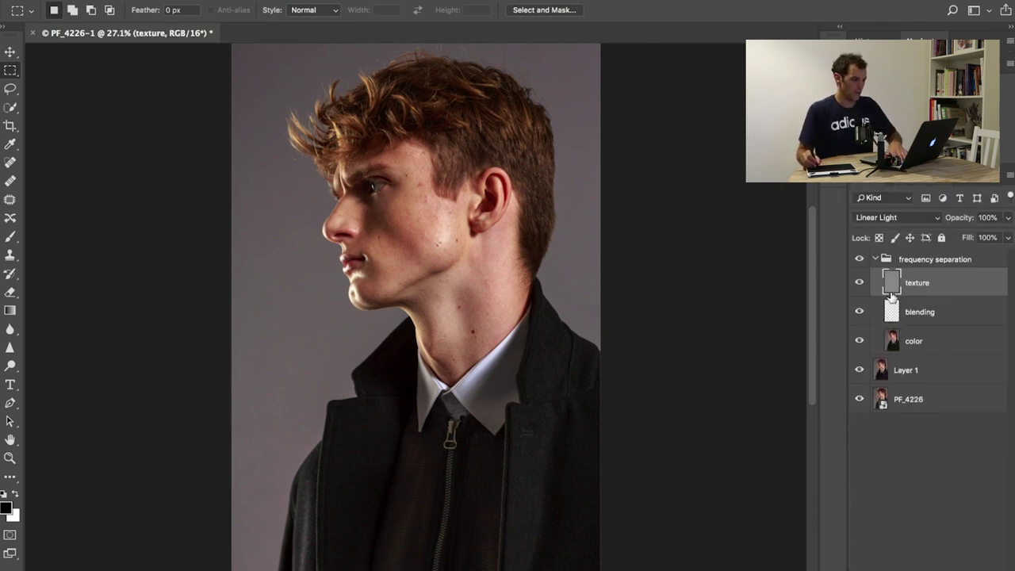
# Select the color layer and hide Layer 1 and PF_4226 beneath the frequency separation group
pyautogui.click(891, 317)
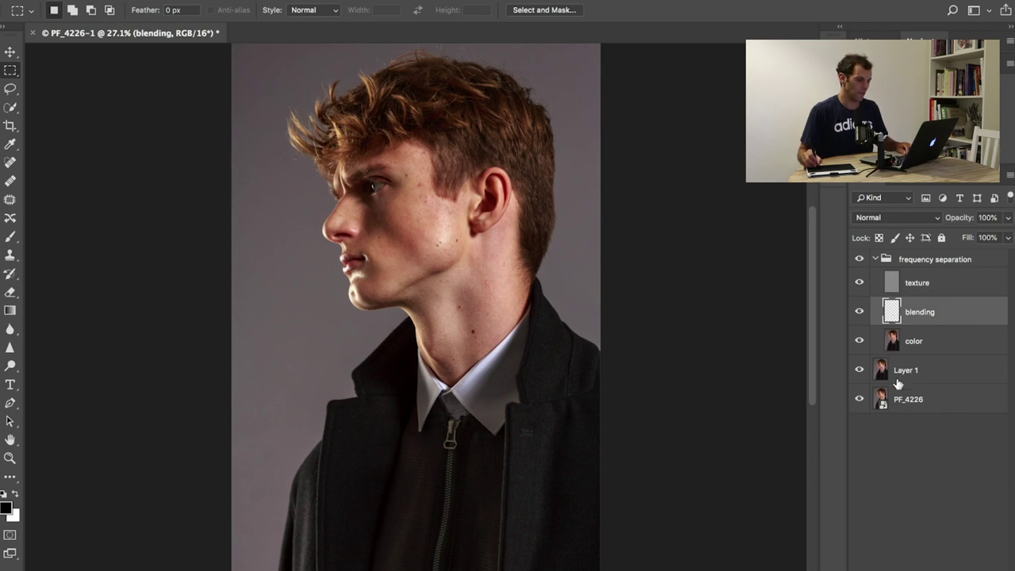
pyautogui.click(894, 347)
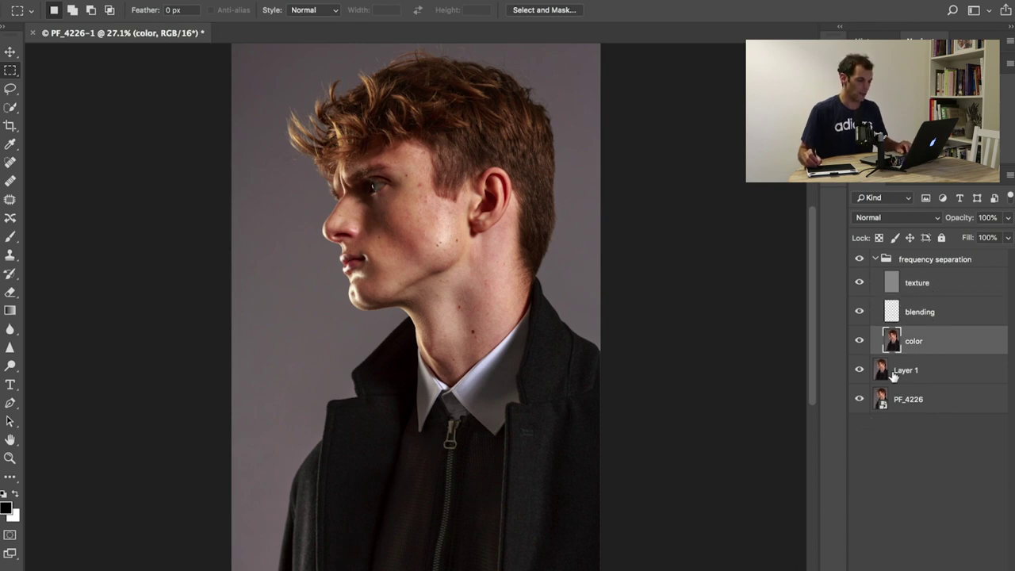
pyautogui.moveTo(860, 379); pyautogui.dragTo(859, 412)
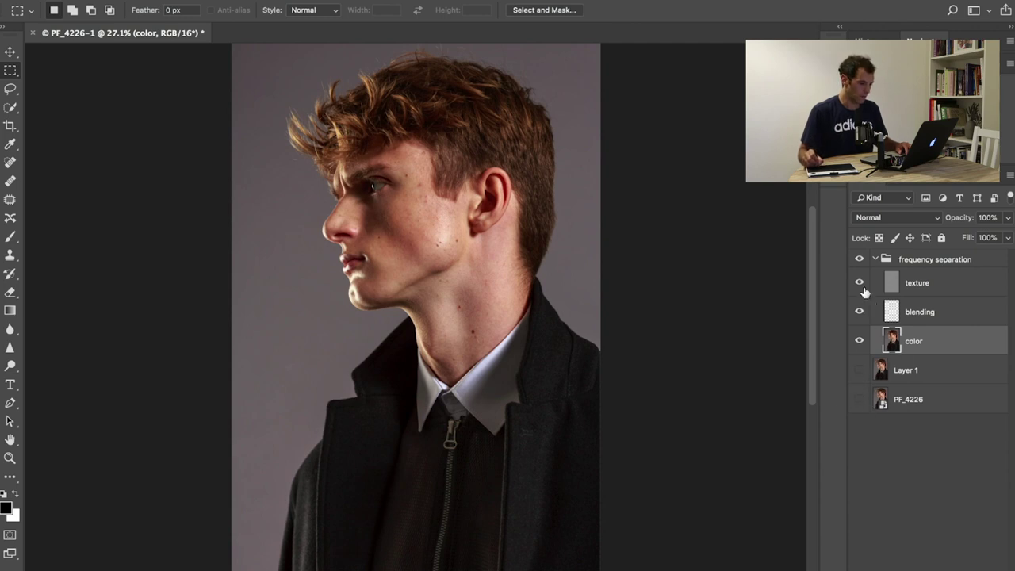
# Hide the texture and blending layers and examine the color layer alone on the face at 100%
pyautogui.moveTo(861, 287); pyautogui.dragTo(861, 329)
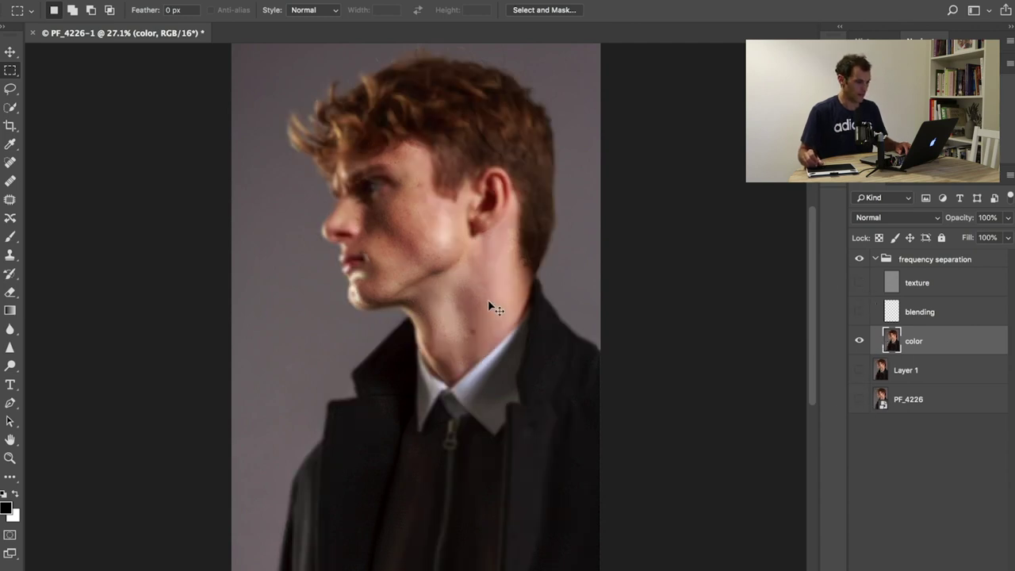
pyautogui.press('super+1')
pyautogui.press('s')
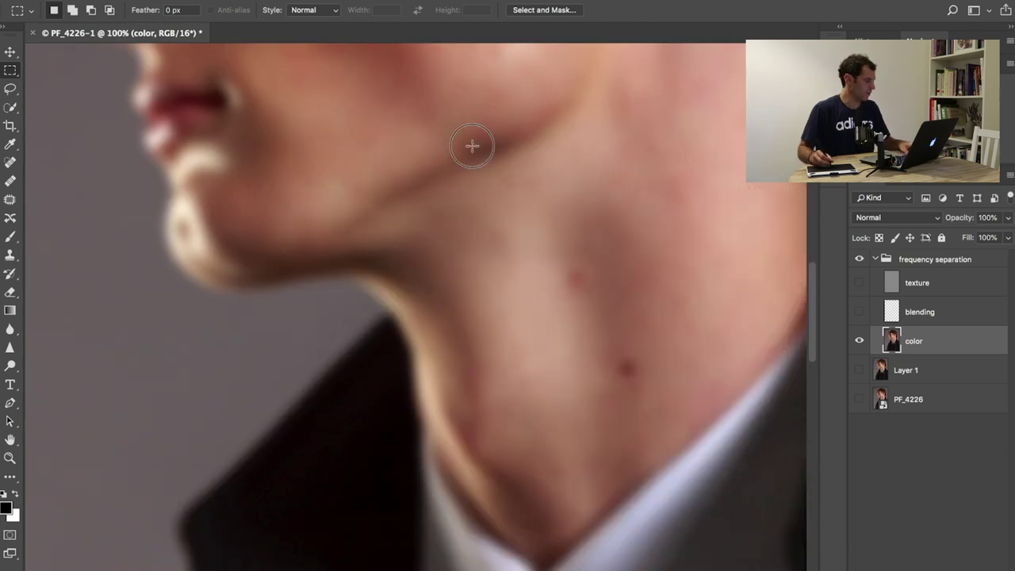
pyautogui.scroll(6, 528, 449)
pyautogui.scroll(2, 547, 385)
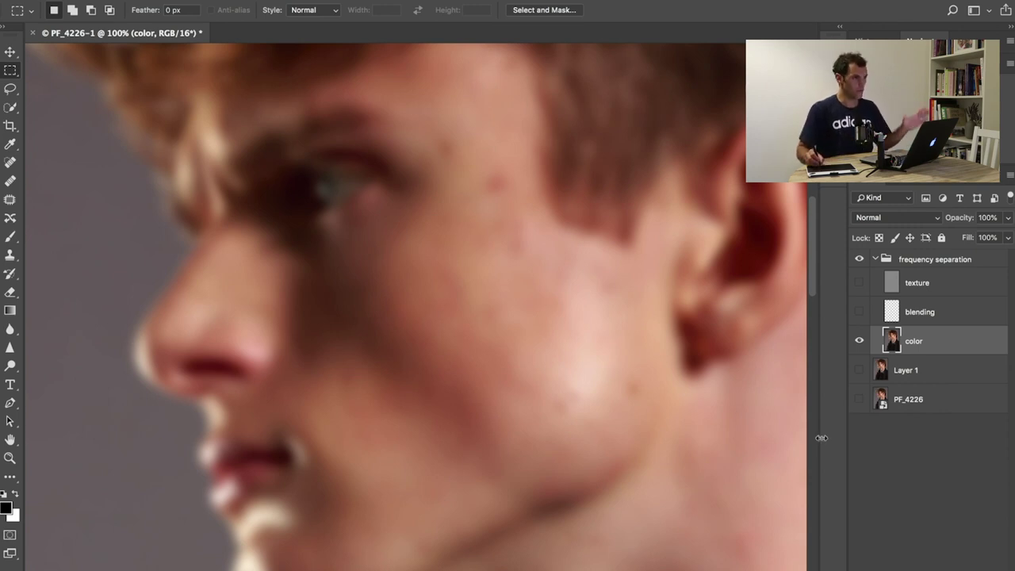
# View the blending layer on its own, followed by the texture layer on its own
pyautogui.click(862, 343)
pyautogui.click(860, 312)
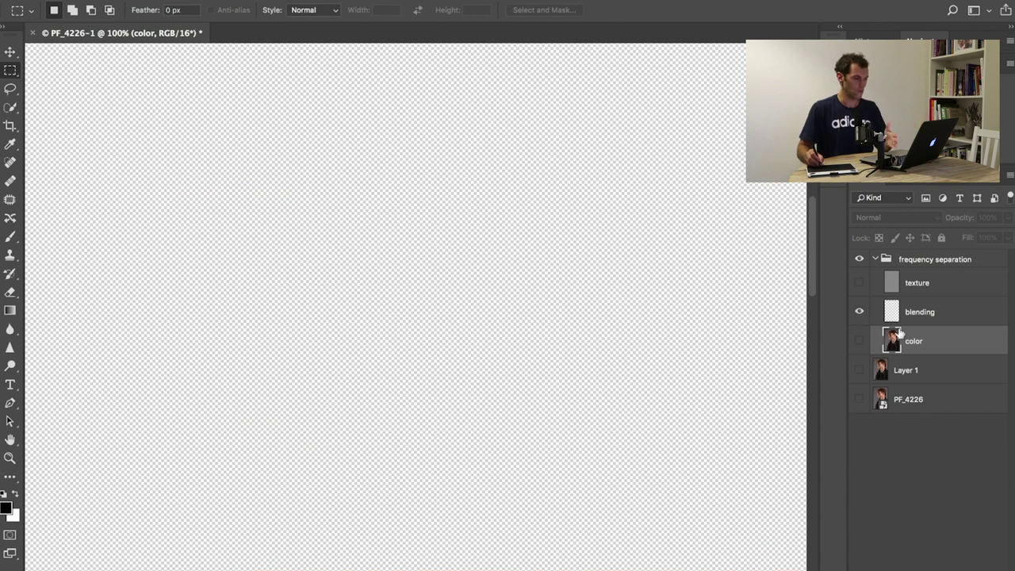
pyautogui.click(891, 316)
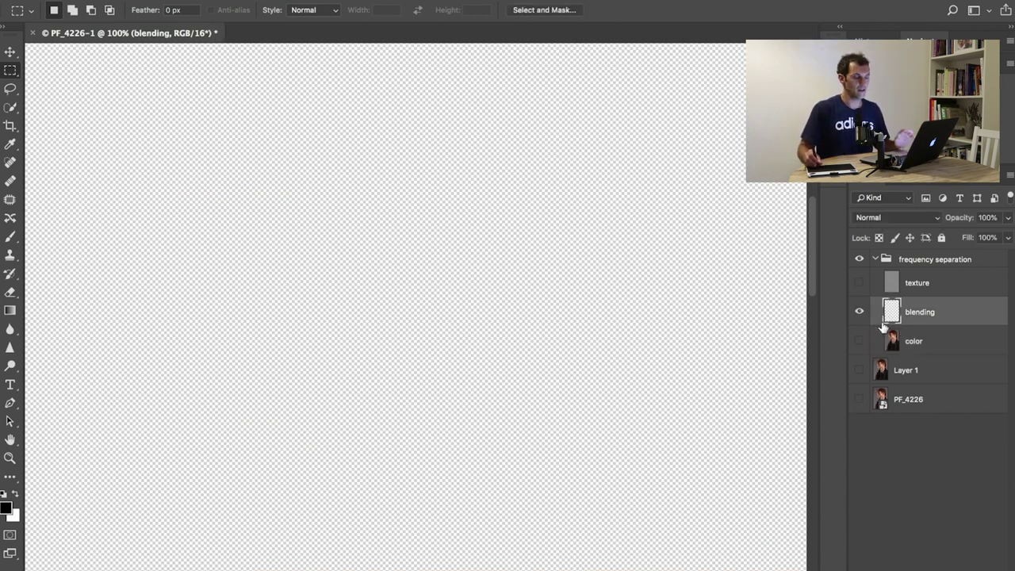
pyautogui.click(859, 312)
pyautogui.click(863, 291)
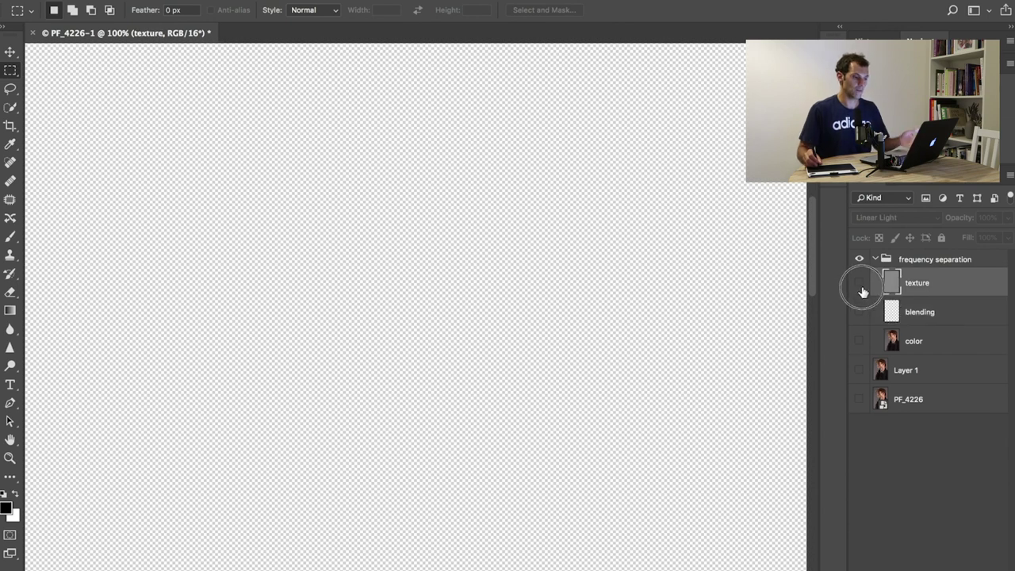
pyautogui.click(861, 283)
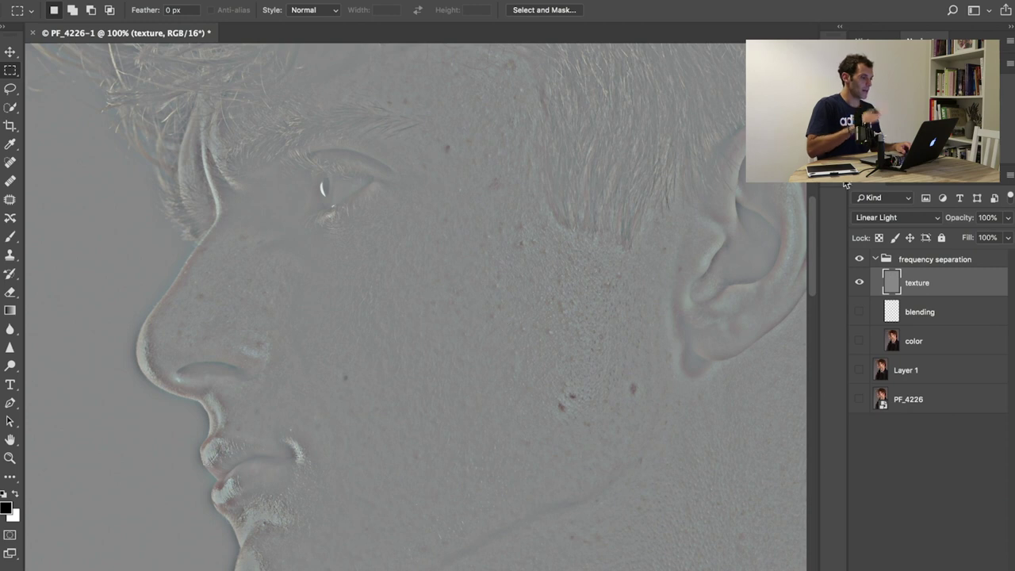
# Show the blending and color layers again and make the texture layer active
pyautogui.click(859, 312)
pyautogui.click(859, 341)
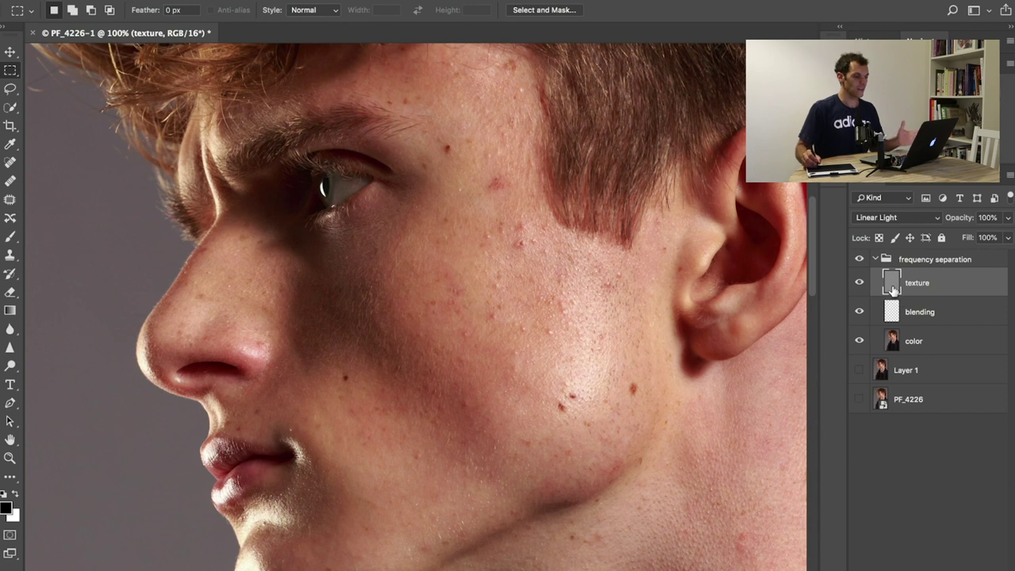
pyautogui.click(901, 349)
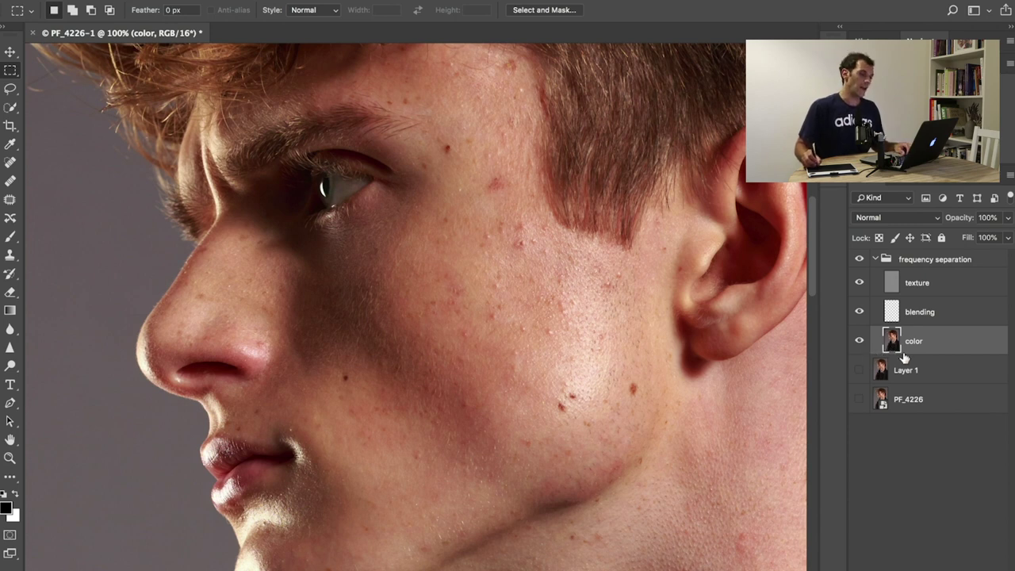
pyautogui.click(933, 290)
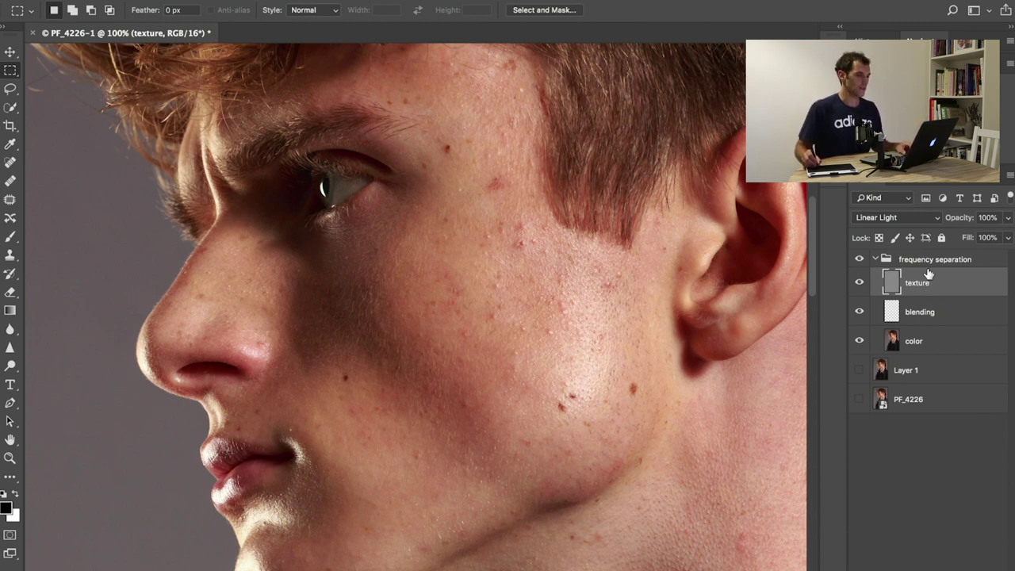
# Isolate the texture layer and duplicate it, hiding the copy and making the original texture layer active
pyautogui.keyDown('alt'); pyautogui.click(859, 282); pyautogui.keyUp('alt')
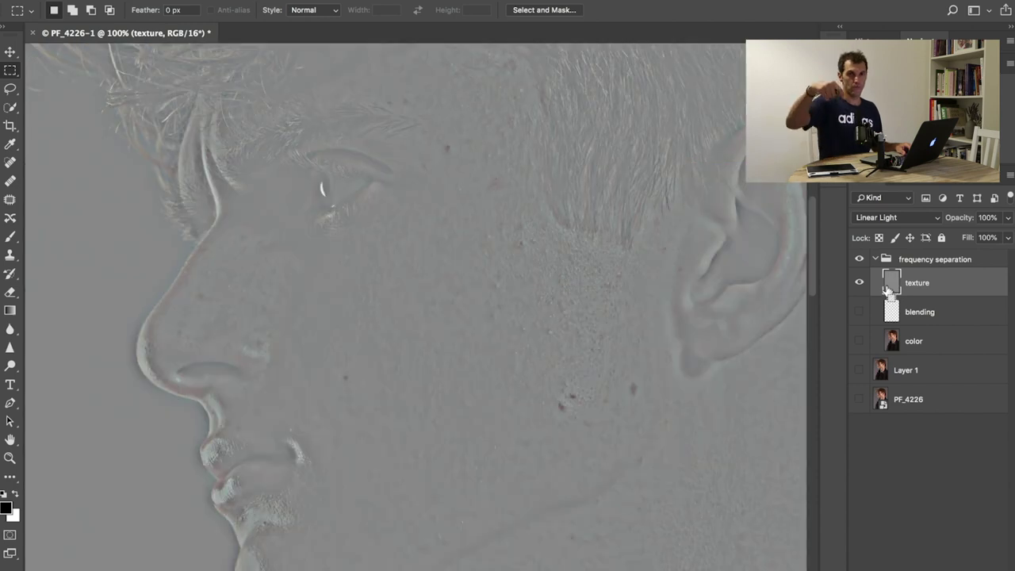
pyautogui.press('super+j')
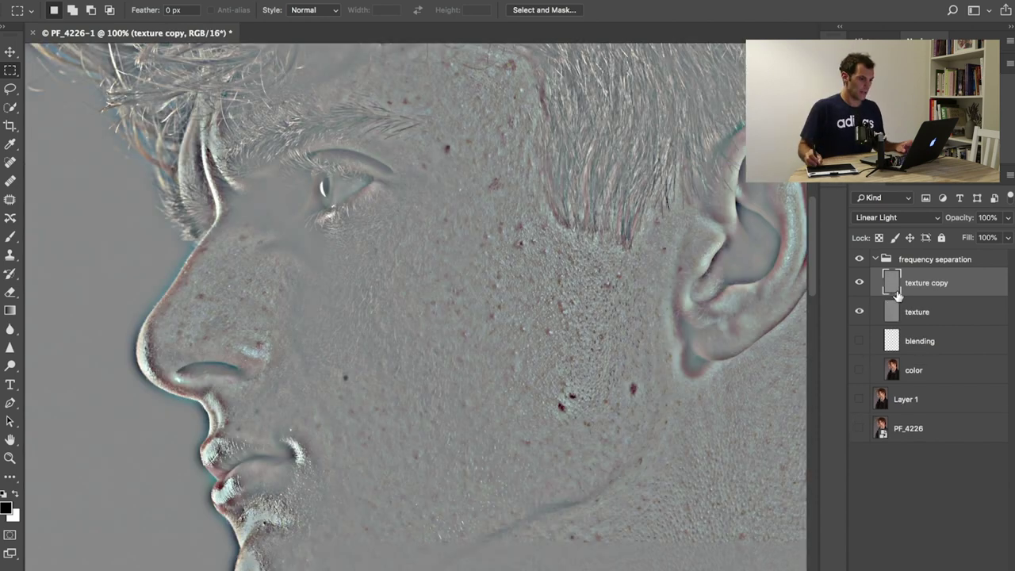
pyautogui.click(891, 317)
pyautogui.click(859, 282)
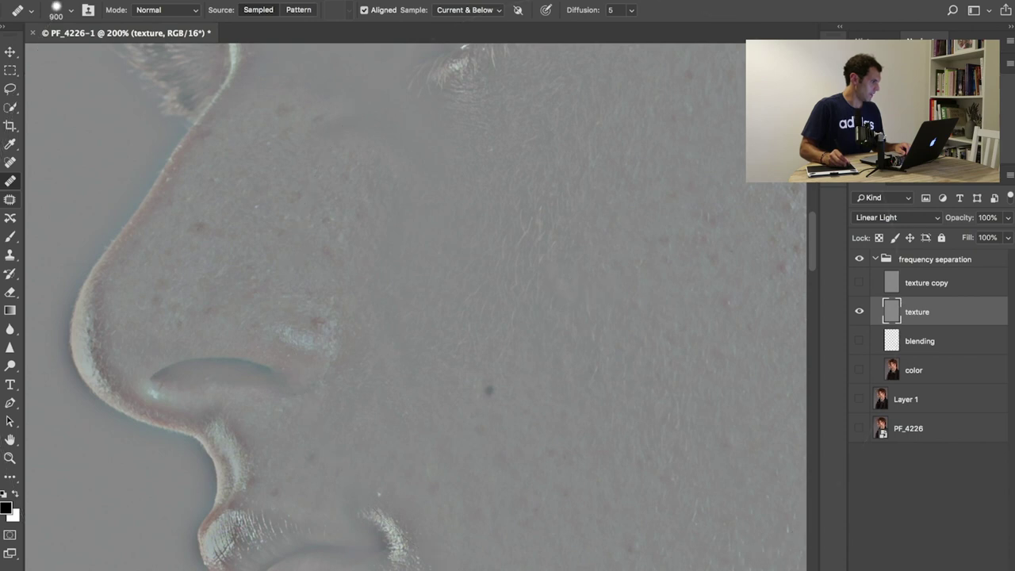
# Reduce the Healing Brush size to 36 px for retouching the texture layer
pyautogui.click(458, 268)
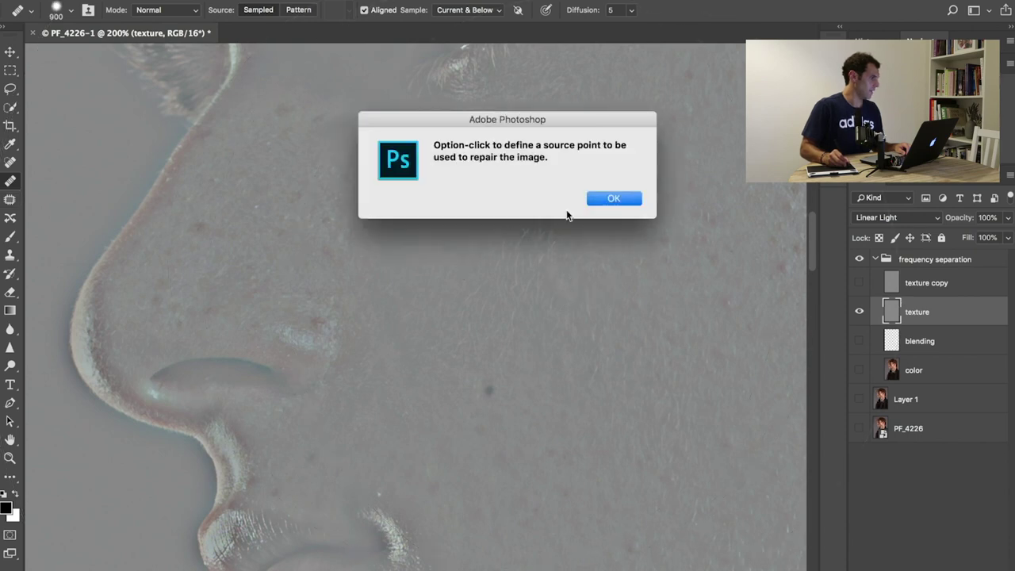
pyautogui.press('Return')
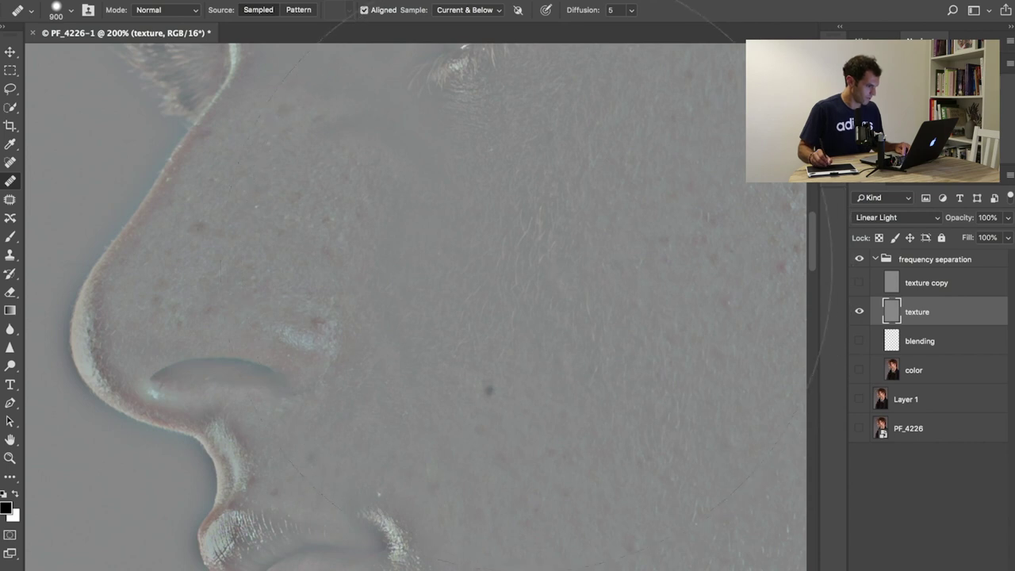
pyautogui.press('[')
pyautogui.press('[')
pyautogui.press('[')
pyautogui.press('[')
pyautogui.press('[')
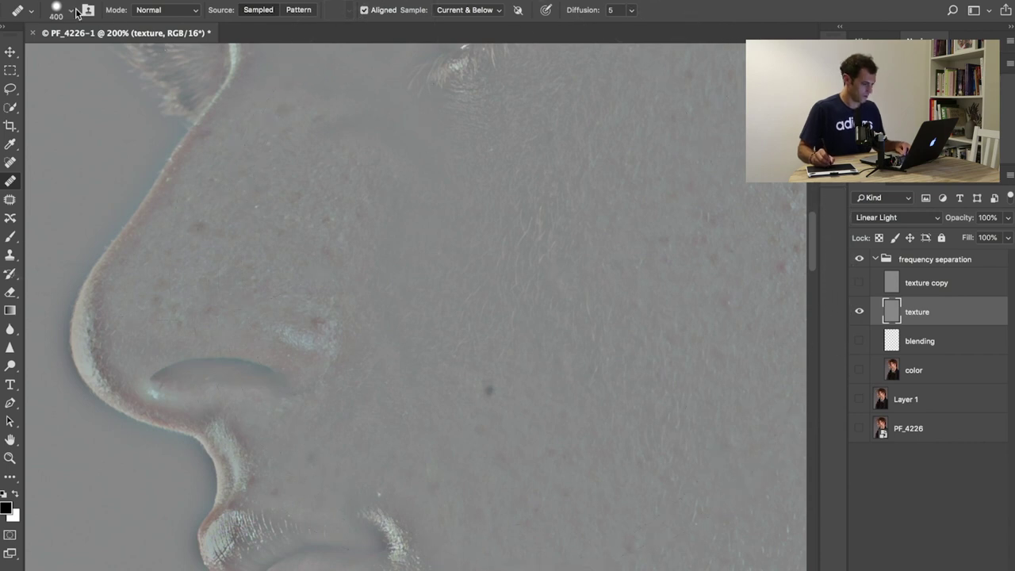
pyautogui.click(75, 11)
pyautogui.moveTo(138, 51); pyautogui.dragTo(44, 51)
pyautogui.press('Return')
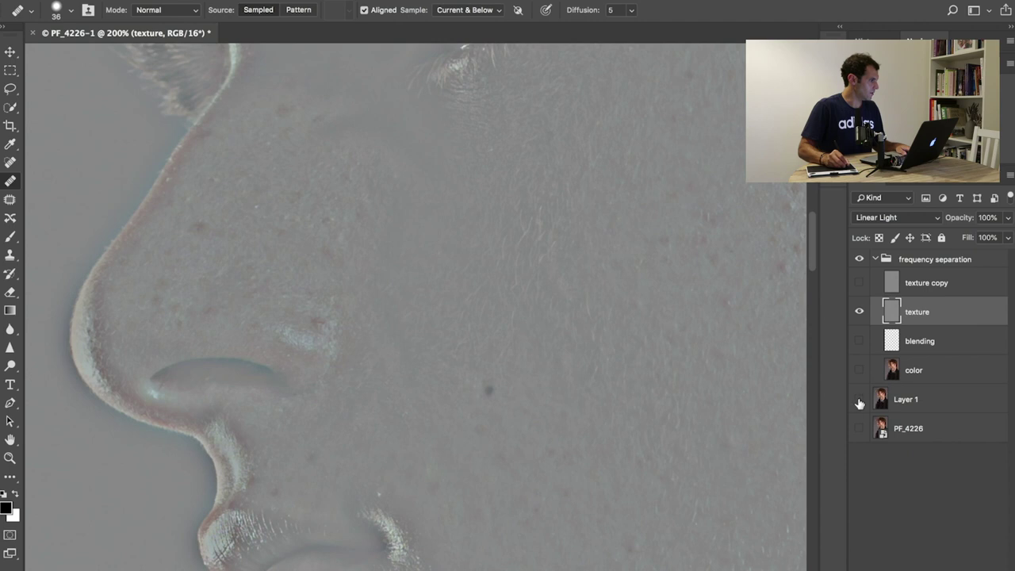
# Show Layer 1 beneath the texture layer and examine the blemishes from nose to cheek with the texture temporarily hidden
pyautogui.click(860, 400)
pyautogui.click(860, 312)
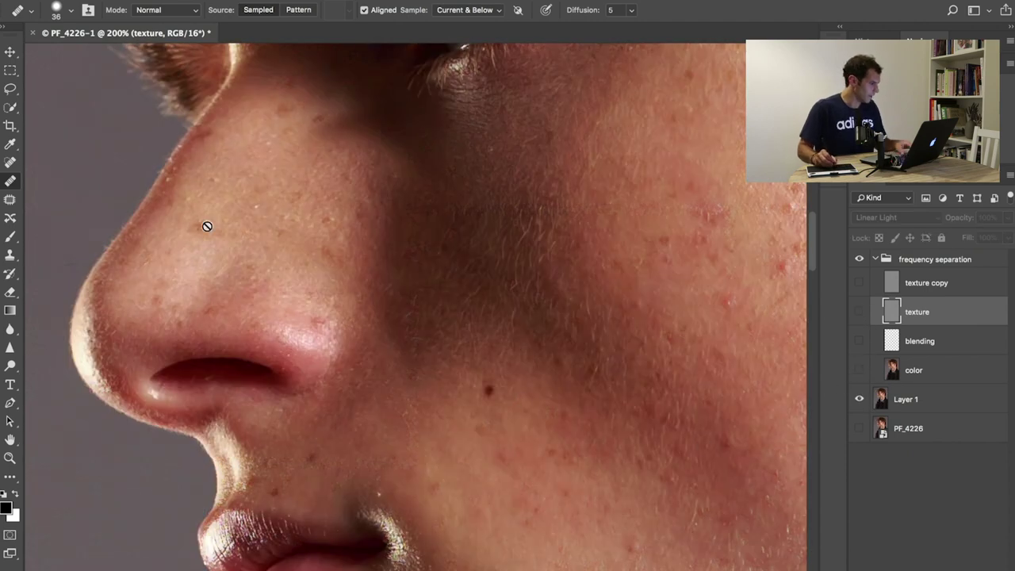
pyautogui.moveTo(139, 305); pyautogui.dragTo(249, 287)
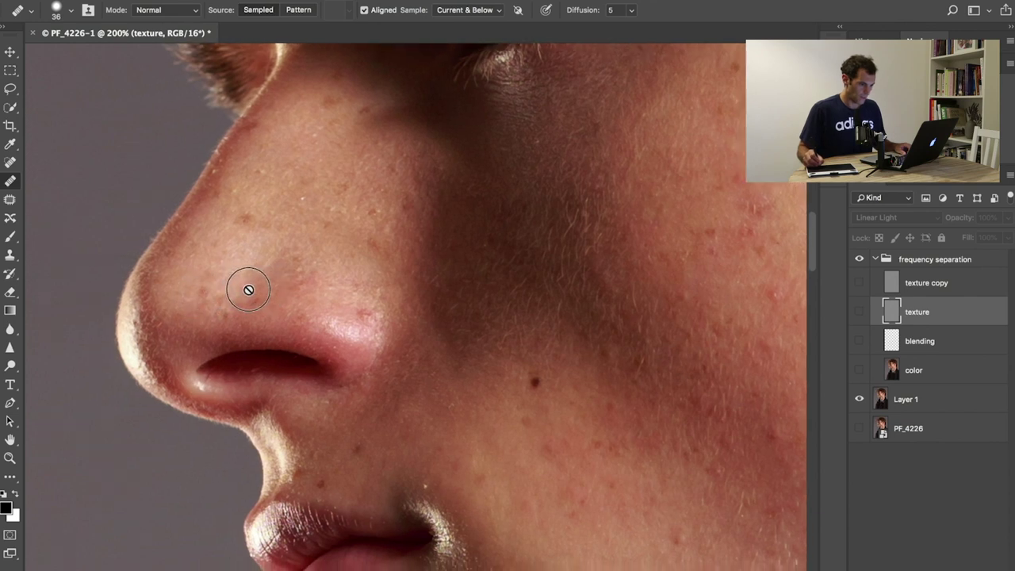
pyautogui.moveTo(367, 245); pyautogui.dragTo(122, 307)
pyautogui.moveTo(209, 292); pyautogui.dragTo(100, 308)
pyautogui.moveTo(456, 291); pyautogui.dragTo(333, 252)
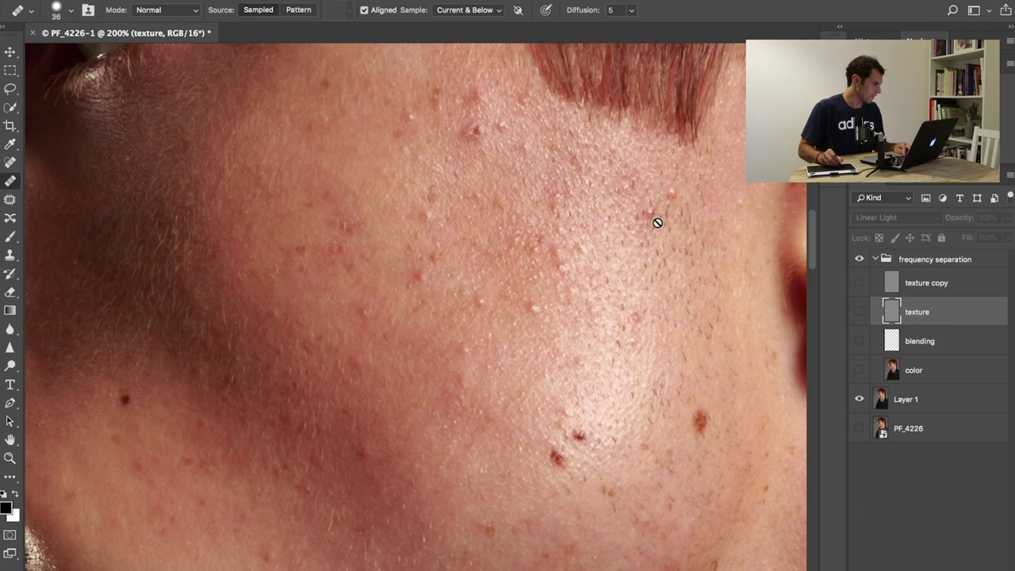
pyautogui.click(860, 311)
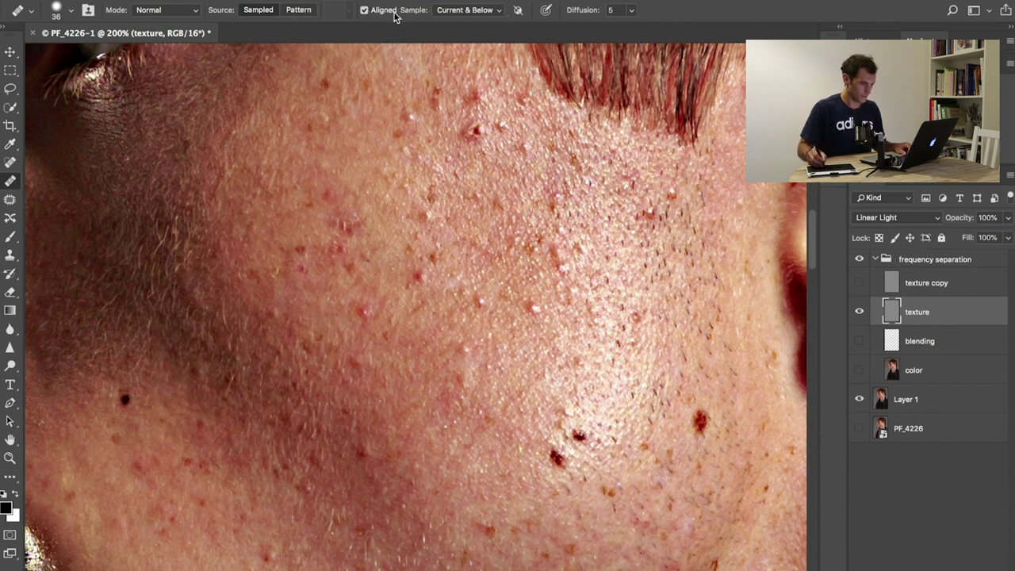
# Set the Healing Brush to sample the Current Layer only and heal a blemish on the upper cheek
pyautogui.click(487, 11)
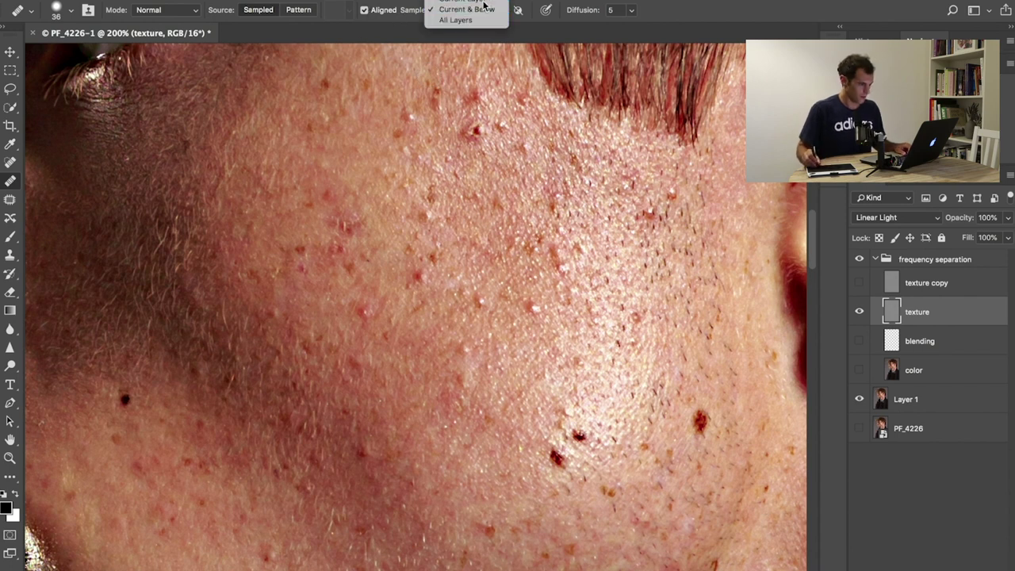
pyautogui.click(468, 4)
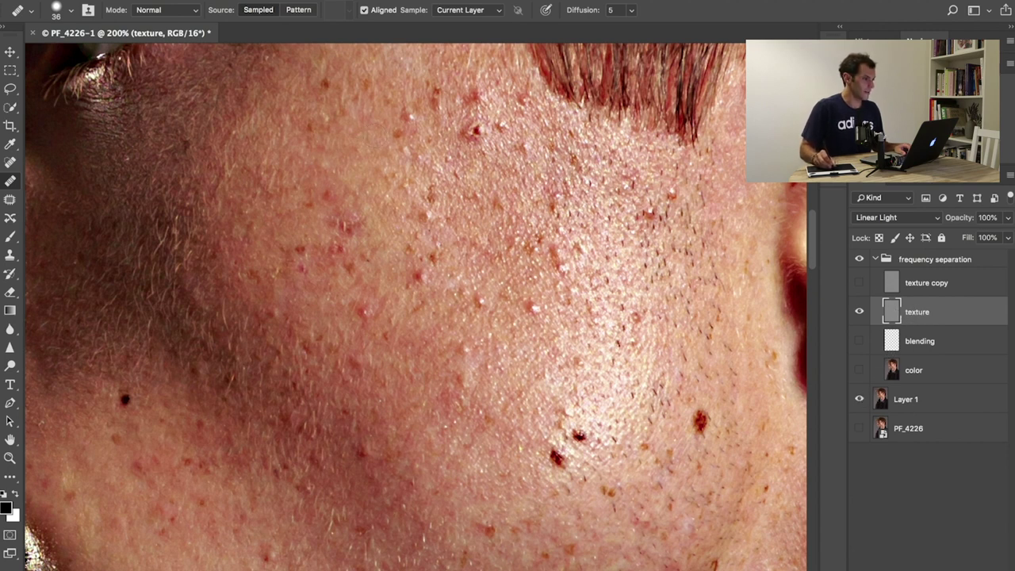
pyautogui.click(410, 119)
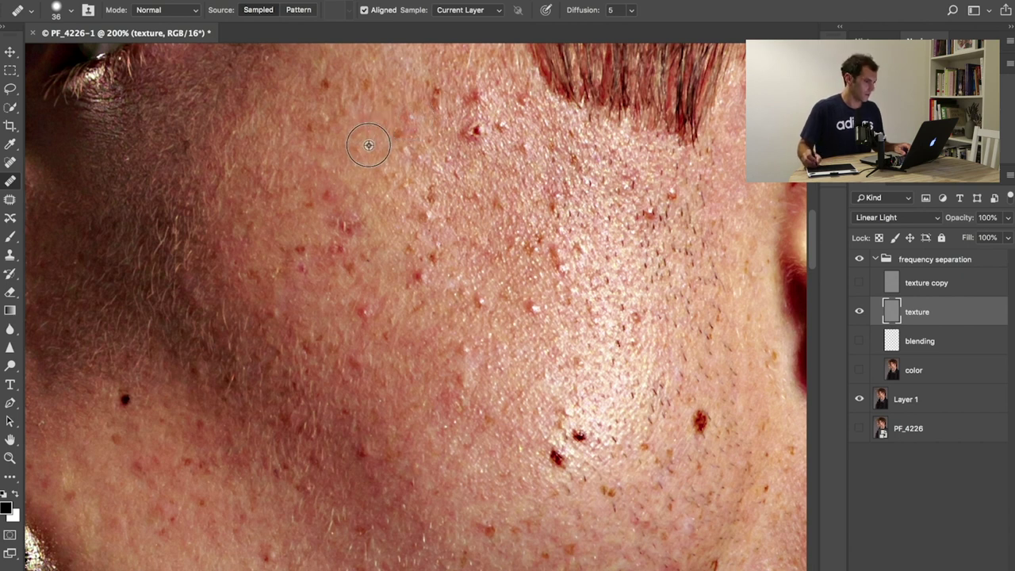
pyautogui.click(394, 135)
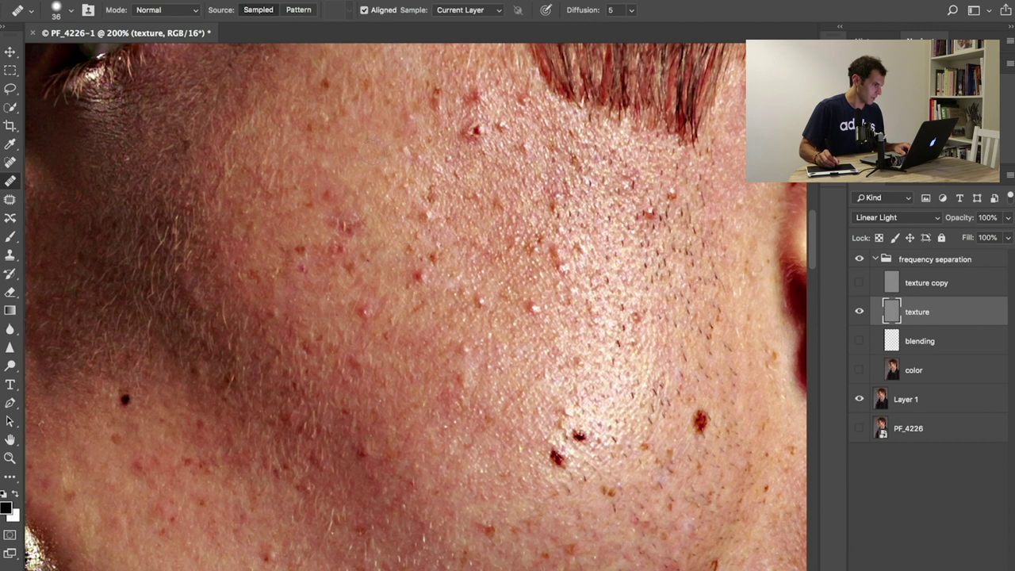
# Reduce the Healing Brush to 25 px and heal small spots on the upper cheek of the texture layer
pyautogui.press('[')
pyautogui.press('[')
pyautogui.press('[')
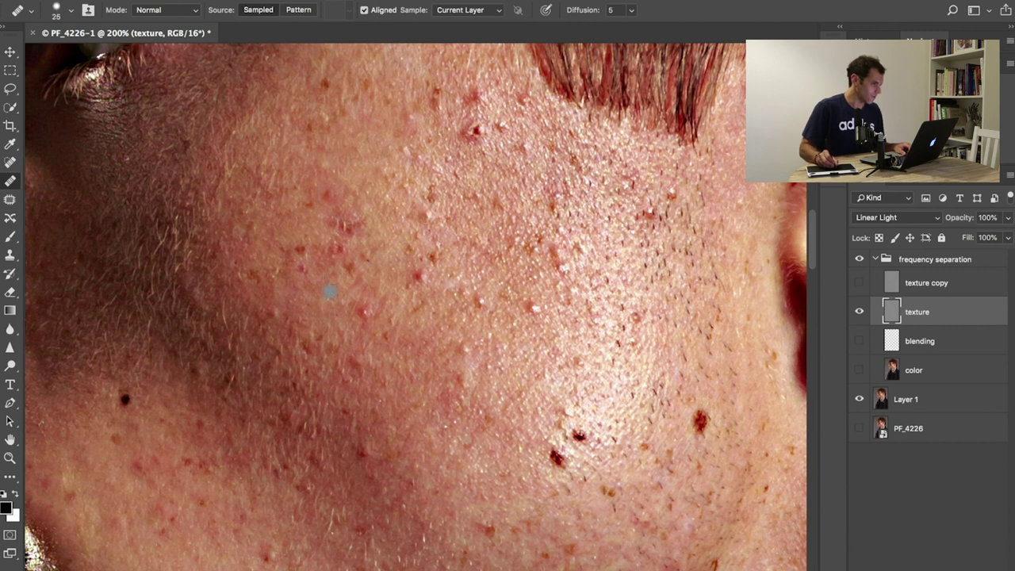
pyautogui.click(330, 243)
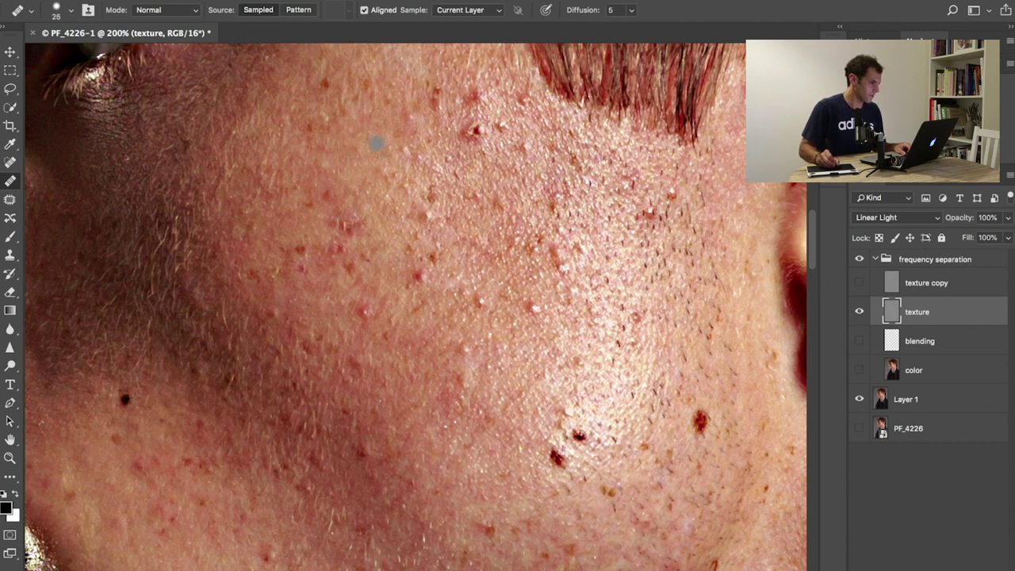
pyautogui.click(354, 142)
pyautogui.keyDown('alt'); pyautogui.click(351, 178); pyautogui.keyUp('alt')
pyautogui.click(326, 195)
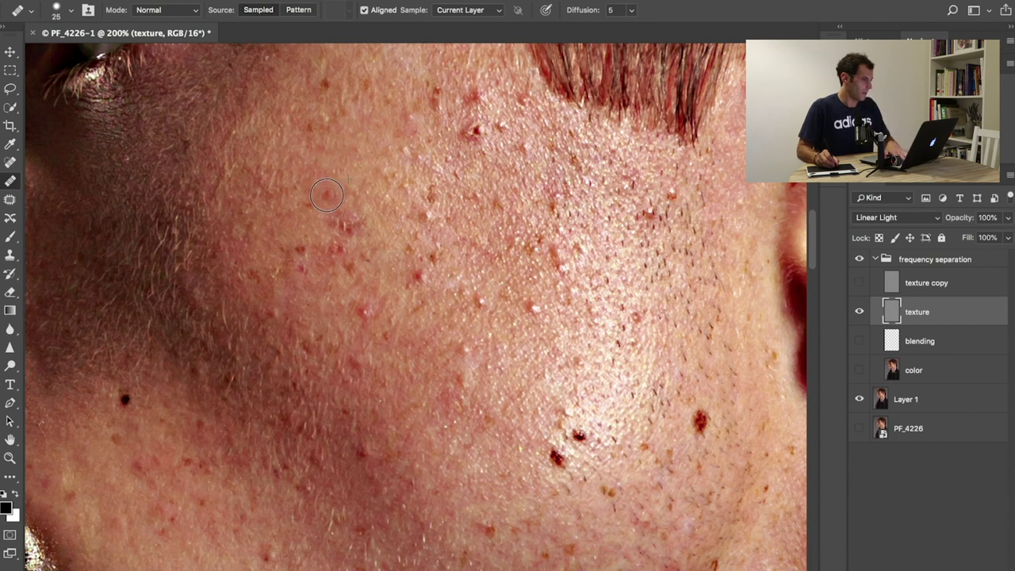
pyautogui.keyDown('alt'); pyautogui.click(355, 179); pyautogui.keyUp('alt')
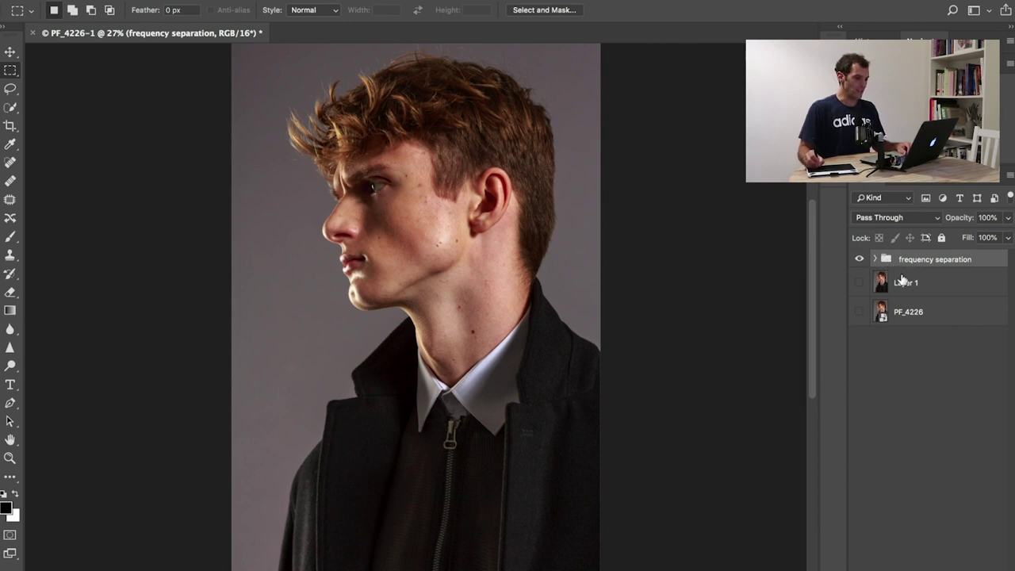
# Stamp all visible layers into a new layer above the frequency separation group
pyautogui.press('super+alt+shift+e')
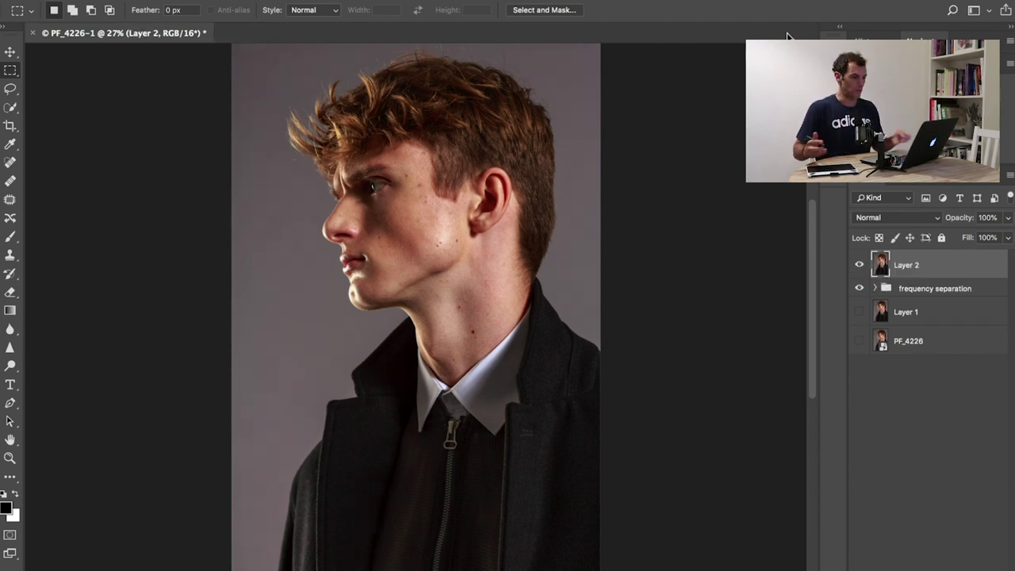
# Run the dNb Curves action to add a dodge and burn group above Layer 2
pyautogui.click(833, 57)
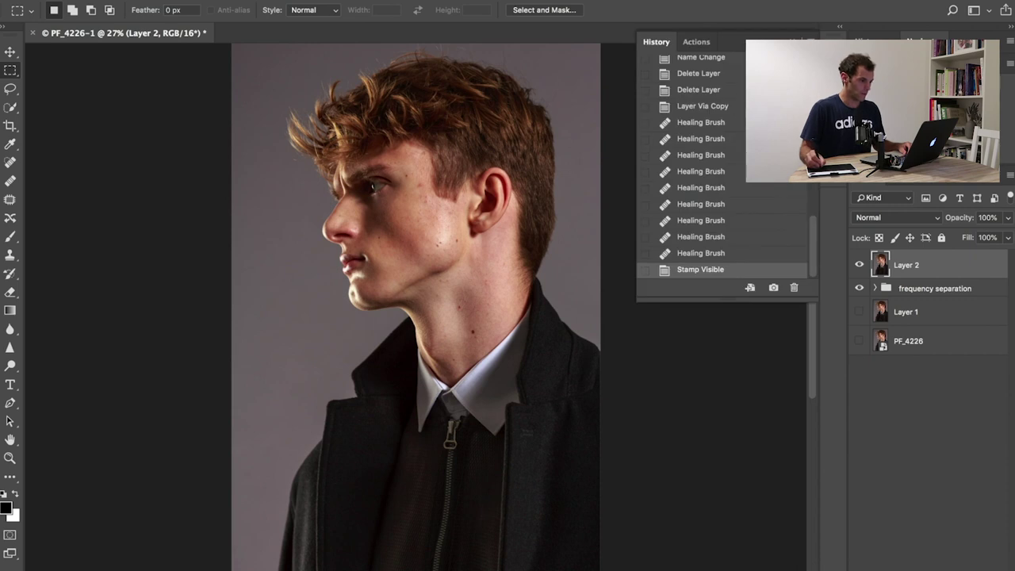
pyautogui.click(699, 41)
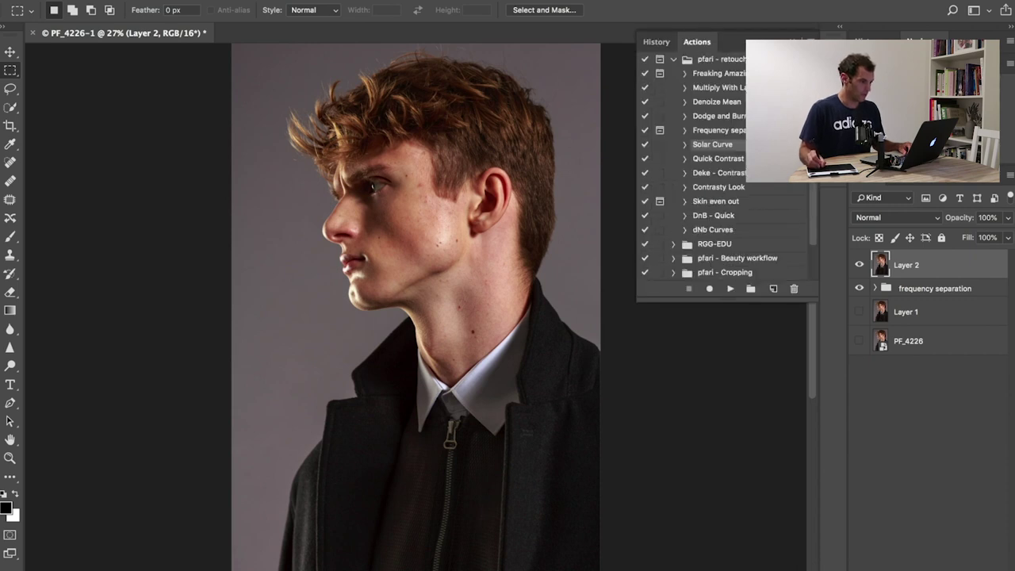
pyautogui.scroll(1, 718, 167)
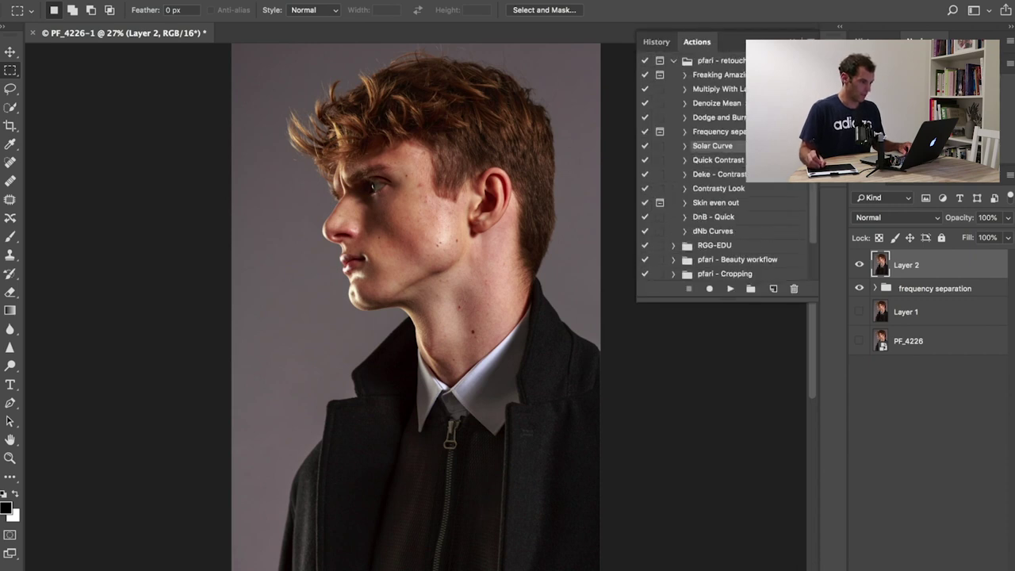
pyautogui.click(716, 233)
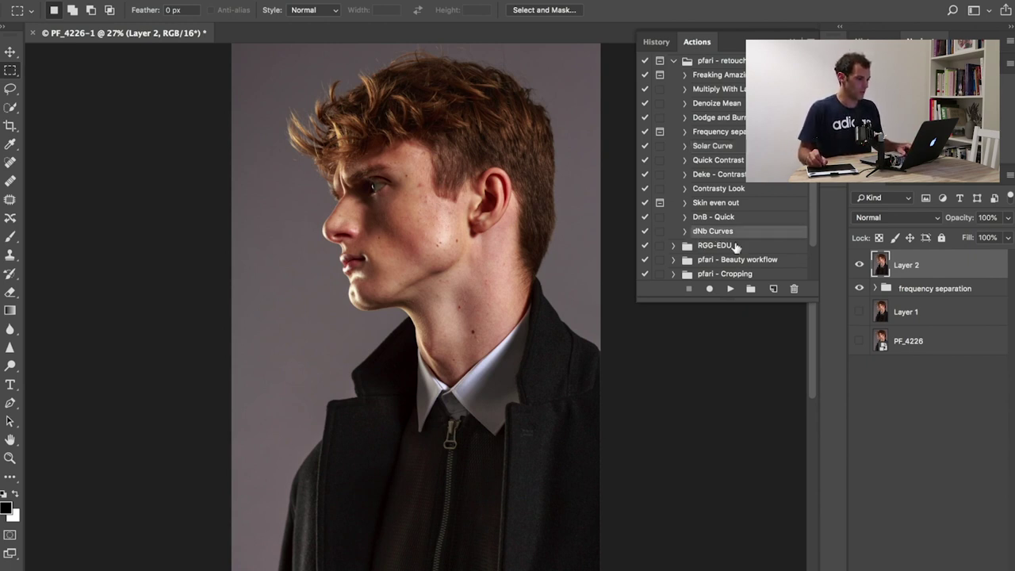
pyautogui.click(730, 288)
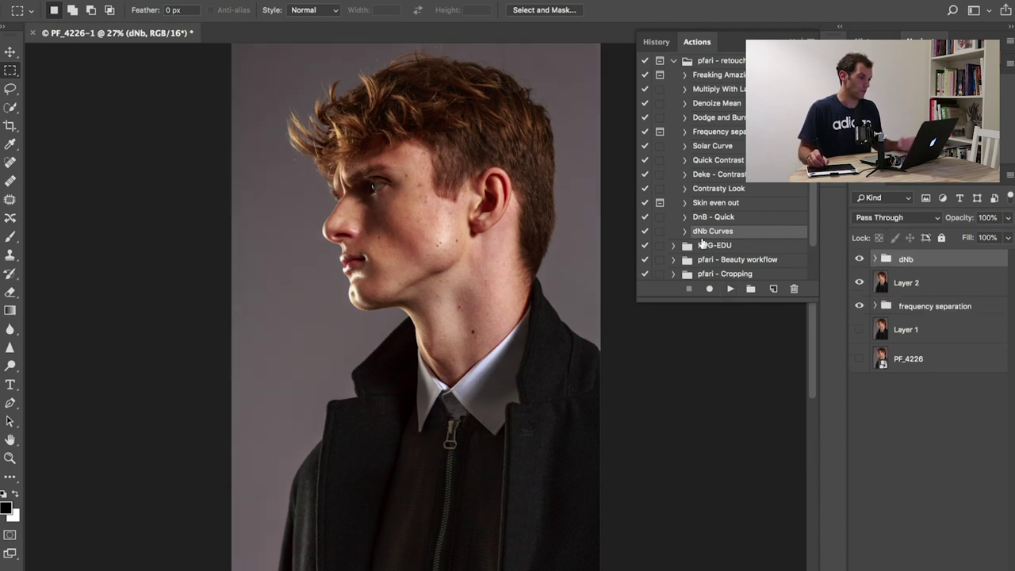
pyautogui.click(797, 41)
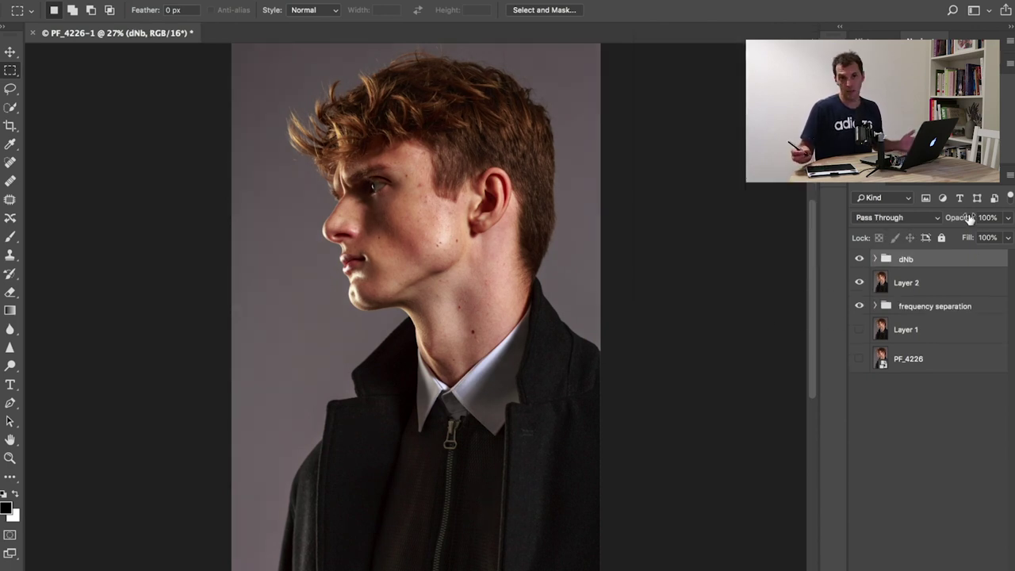
# Expand the dNb group and compare the curves and masks of the burne and dodge layers
pyautogui.click(874, 260)
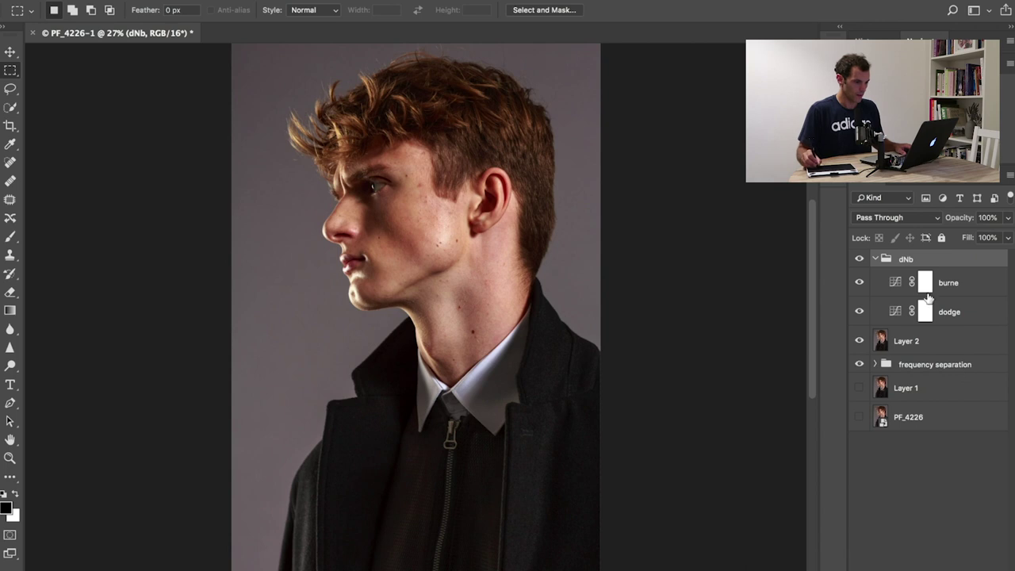
pyautogui.click(905, 293)
pyautogui.doubleClick(895, 283)
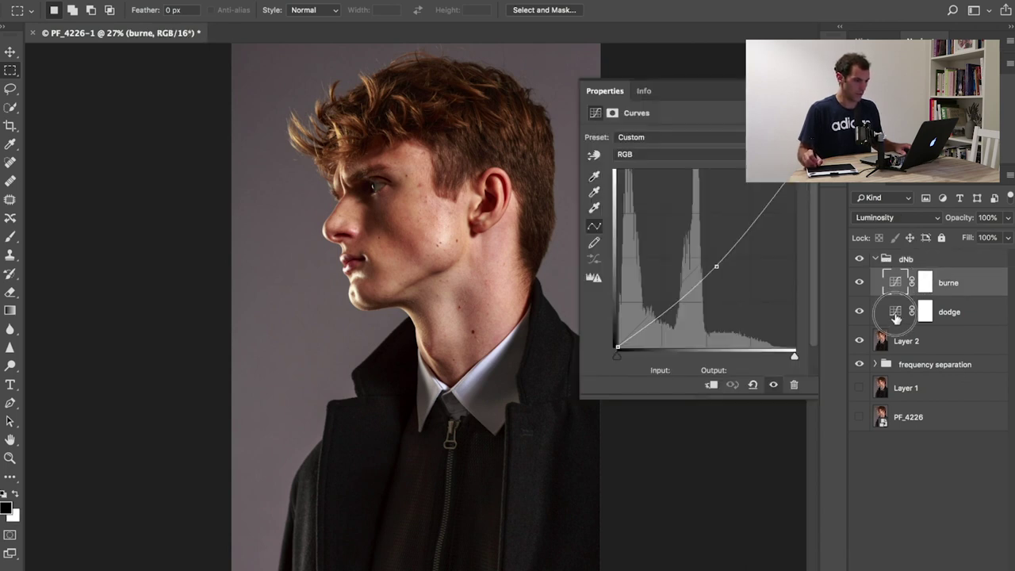
pyautogui.click(923, 312)
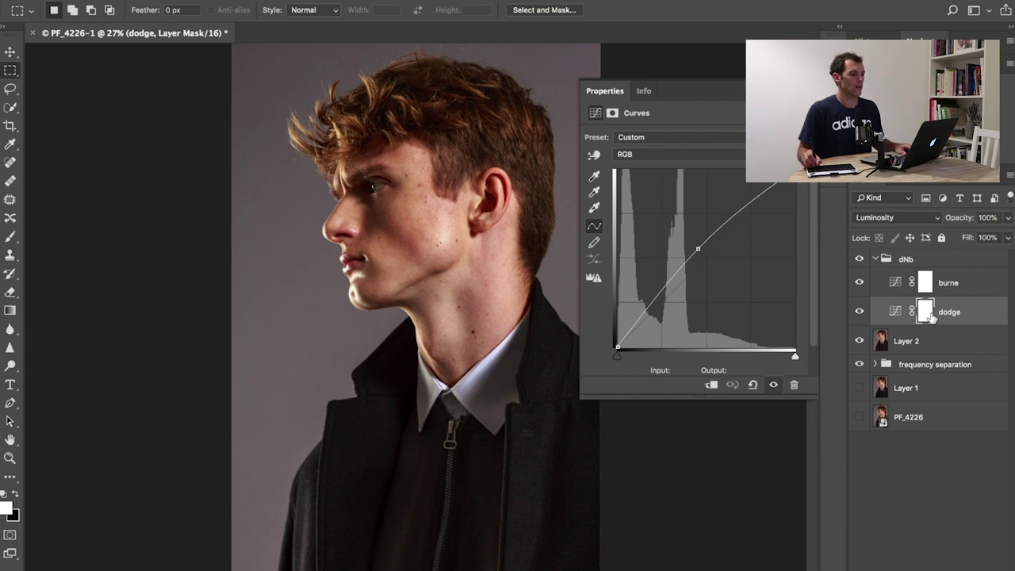
pyautogui.click(902, 288)
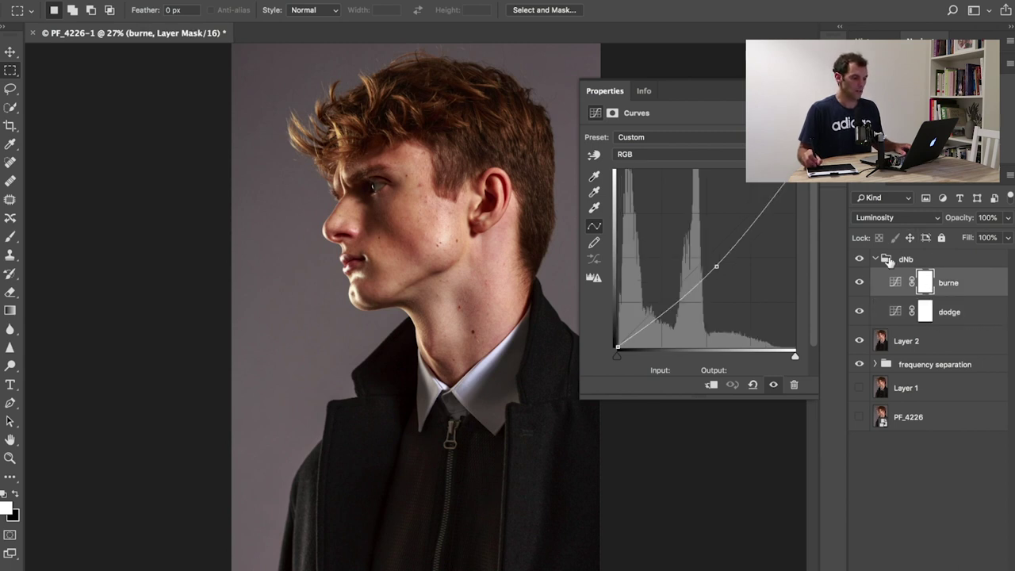
pyautogui.click(900, 310)
pyautogui.click(897, 283)
pyautogui.click(897, 310)
pyautogui.click(897, 283)
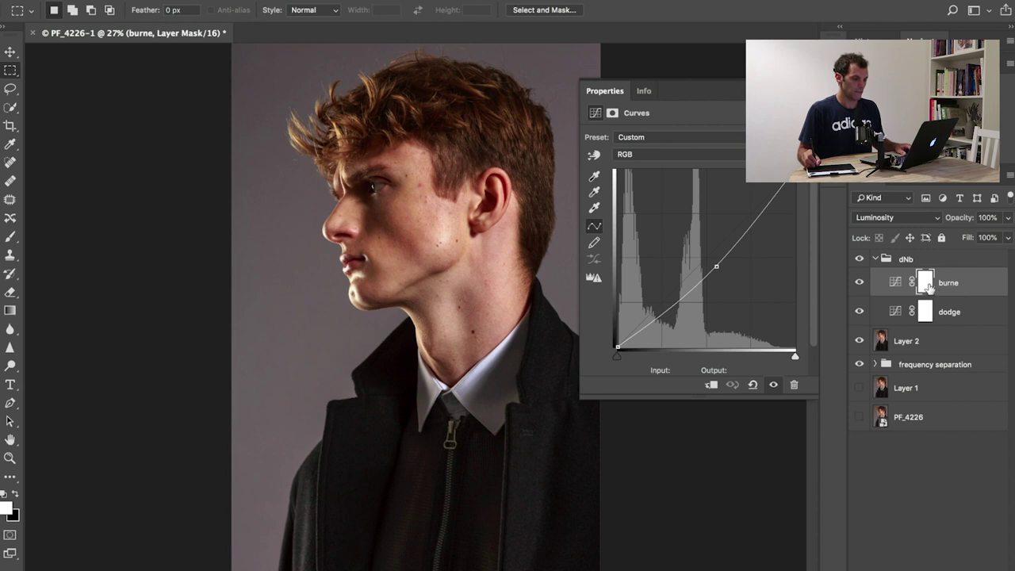
# Delete the dNb group with its burne and dodge curves layers
pyautogui.click(889, 259)
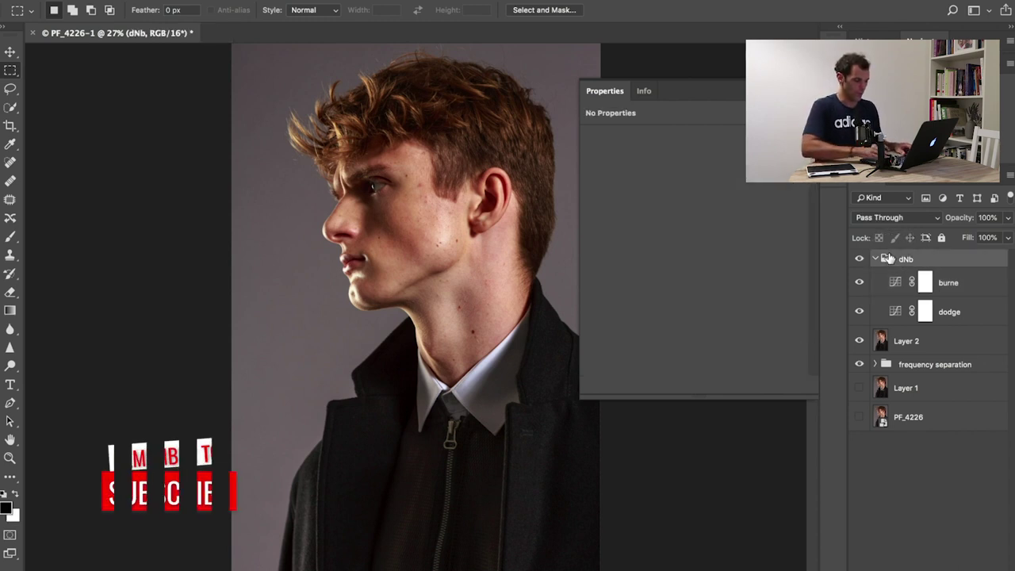
pyautogui.press('Delete')
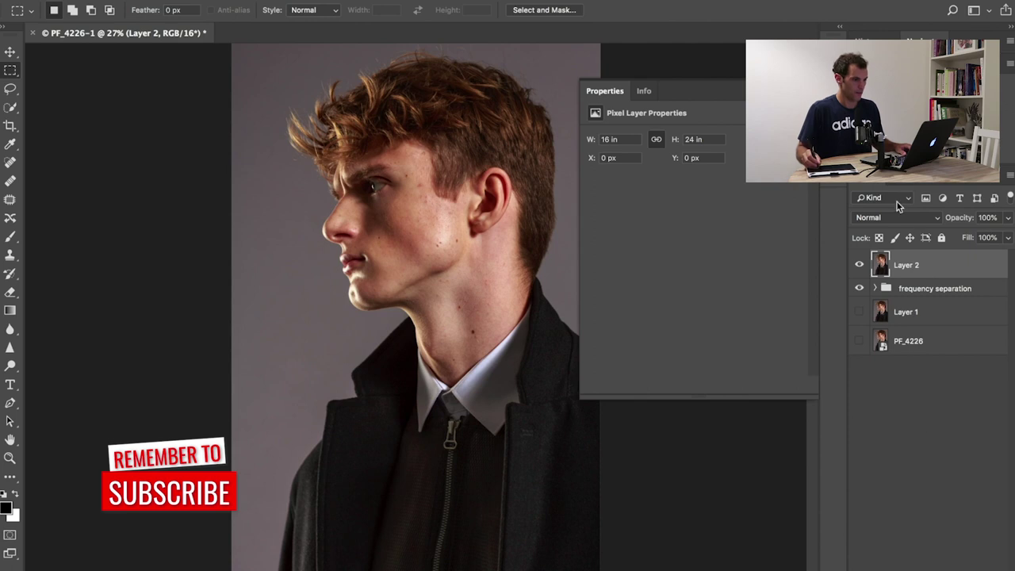
# Add a Curves adjustment layer above Layer 2 and rename it dodge
pyautogui.click(897, 141)
pyautogui.doubleClick(920, 274)
pyautogui.write('dodge')
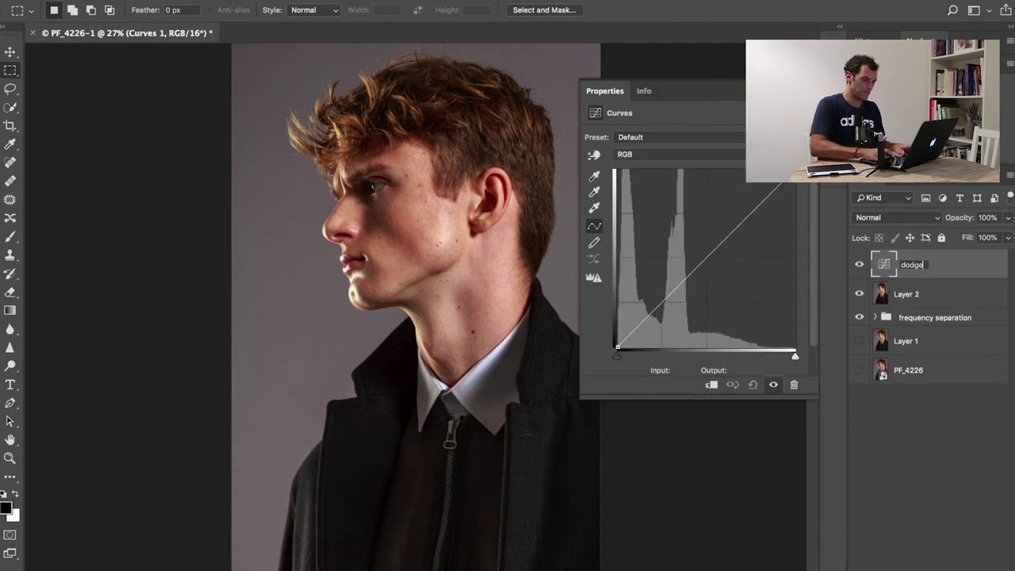
pyautogui.press('Return')
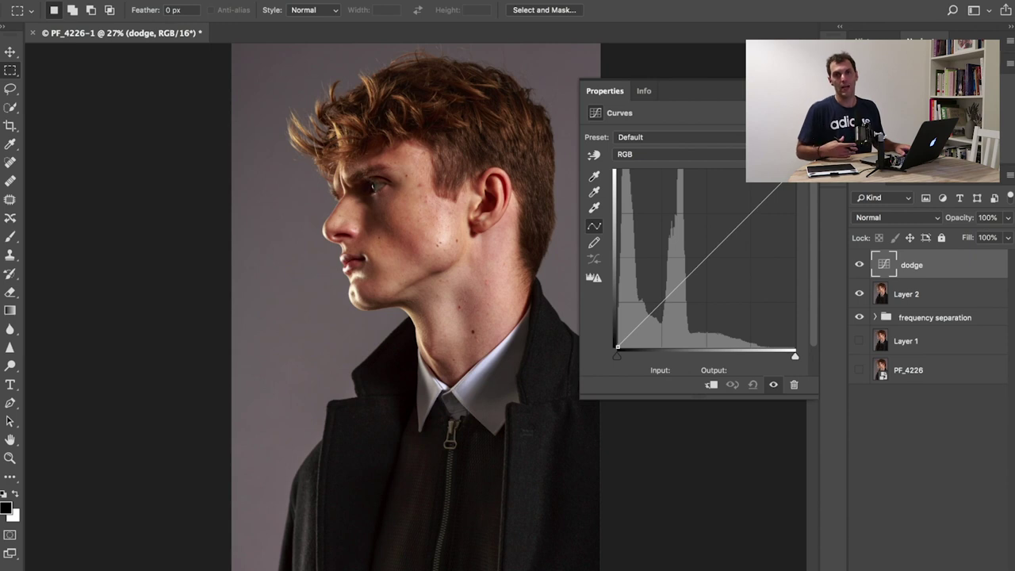
# Set the dodge layer's blend mode to Luminosity and raise the middle of its curve to brighten the midtones
pyautogui.click(894, 222)
pyautogui.click(880, 537)
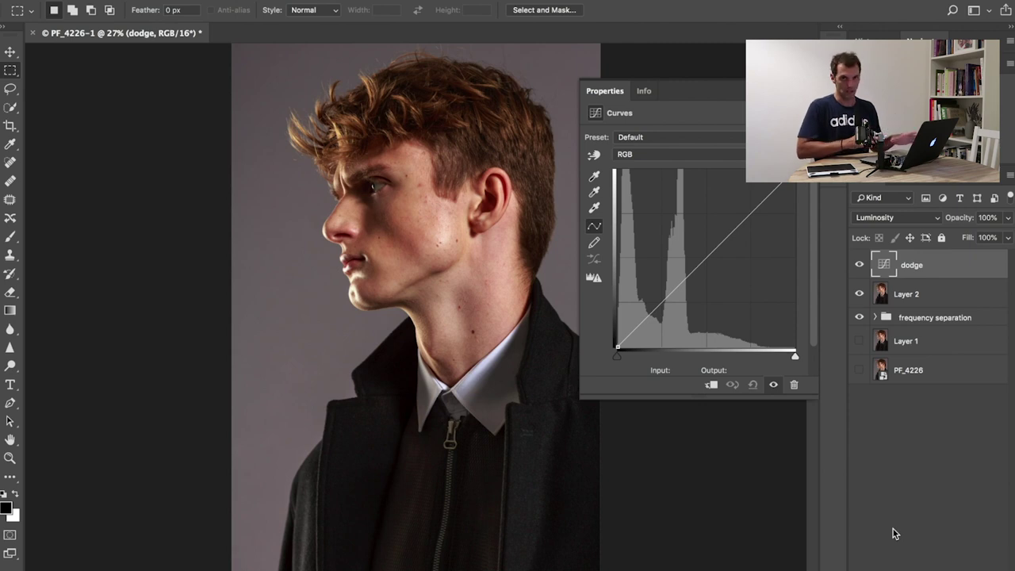
pyautogui.click(705, 254)
pyautogui.moveTo(705, 254); pyautogui.dragTo(696, 246)
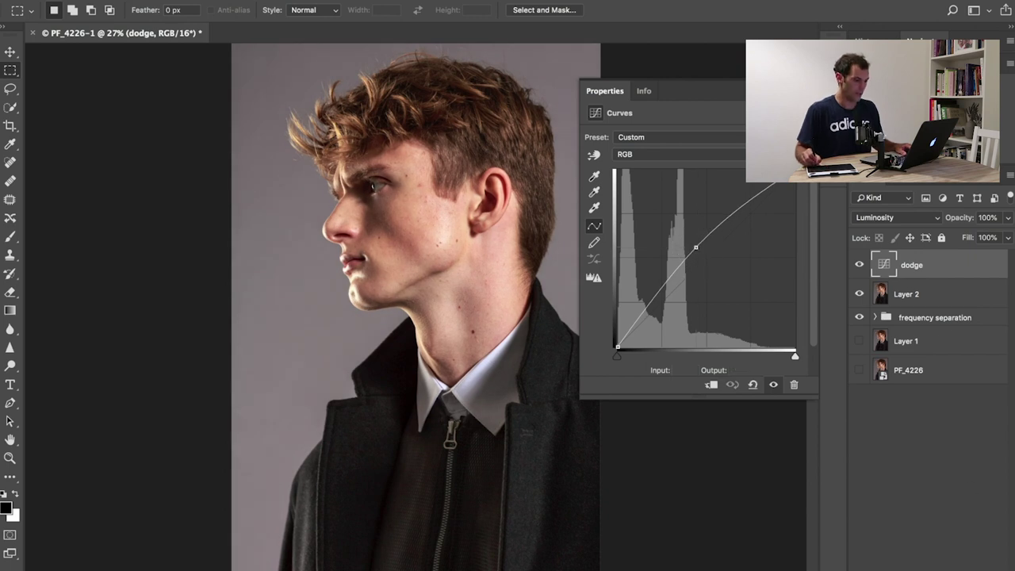
# Add a layer mask to the dodge layer, invert it to black and check the layer by toggling its visibility
pyautogui.click(910, 569)
pyautogui.press('super+i')
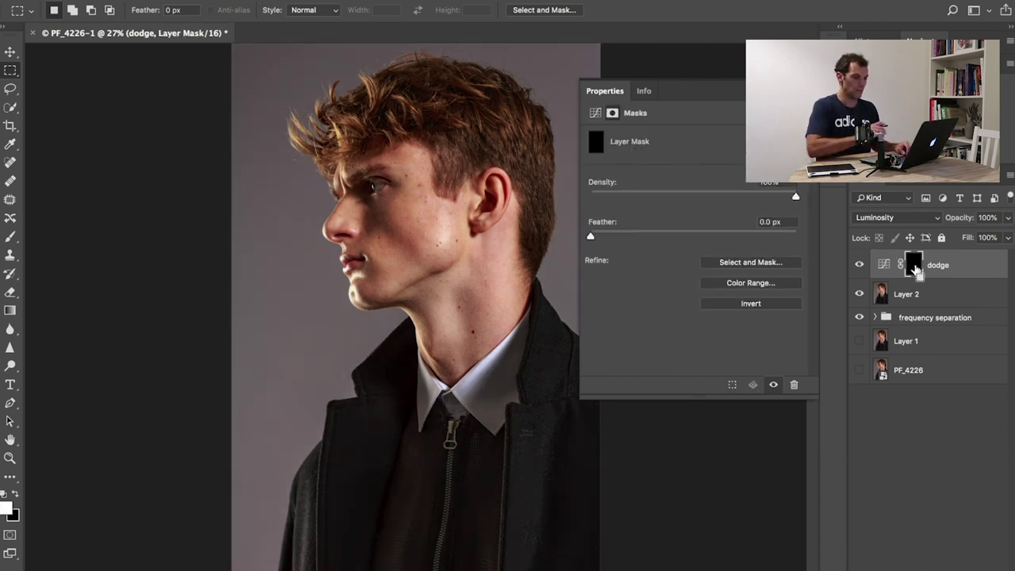
pyautogui.click(796, 90)
pyautogui.click(862, 270)
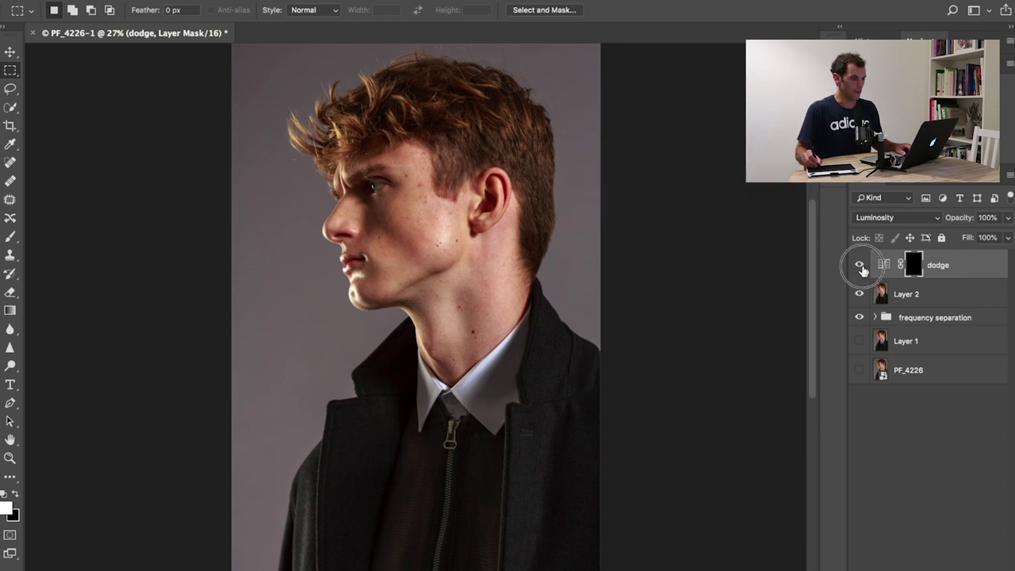
pyautogui.click(862, 271)
pyautogui.click(862, 271)
pyautogui.click(862, 271)
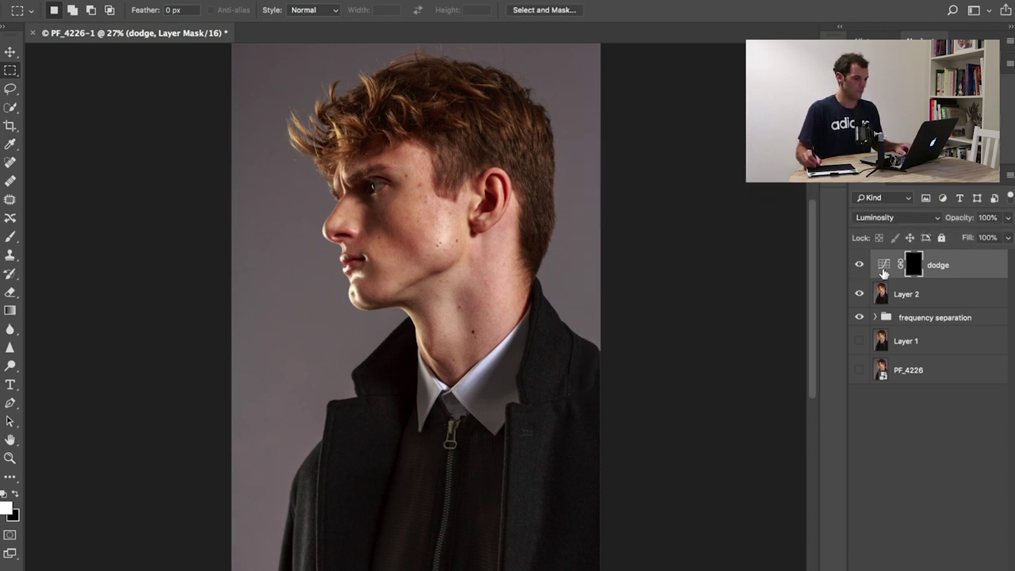
# Add a second Curves adjustment layer above the dodge layer and rename it burn
pyautogui.click(881, 271)
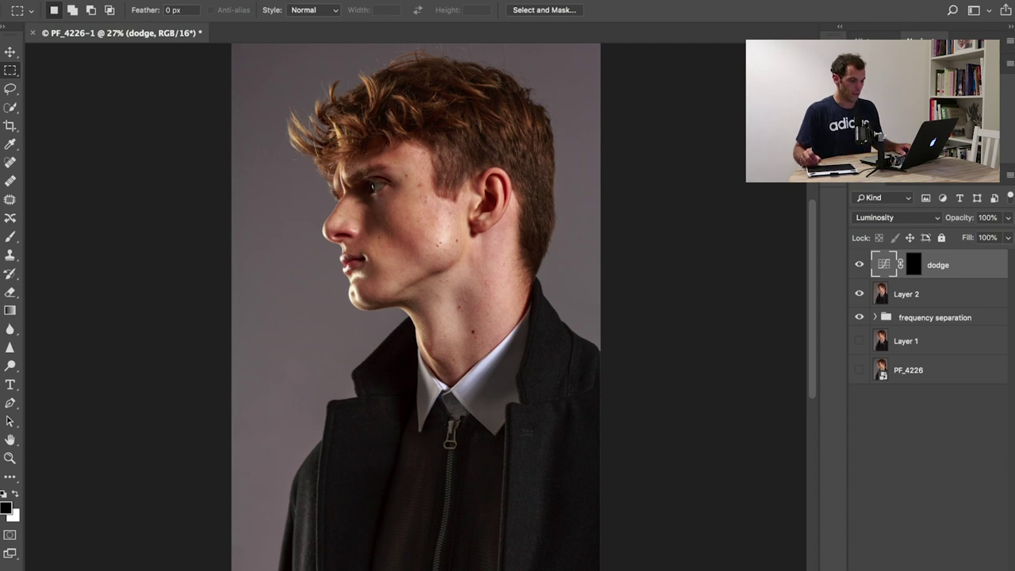
pyautogui.click(912, 75)
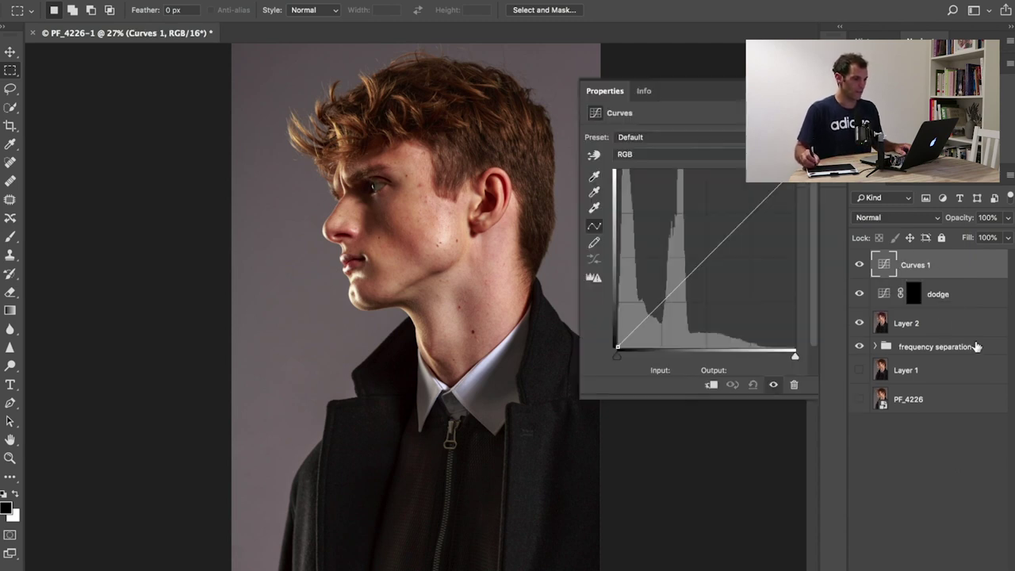
pyautogui.doubleClick(916, 265)
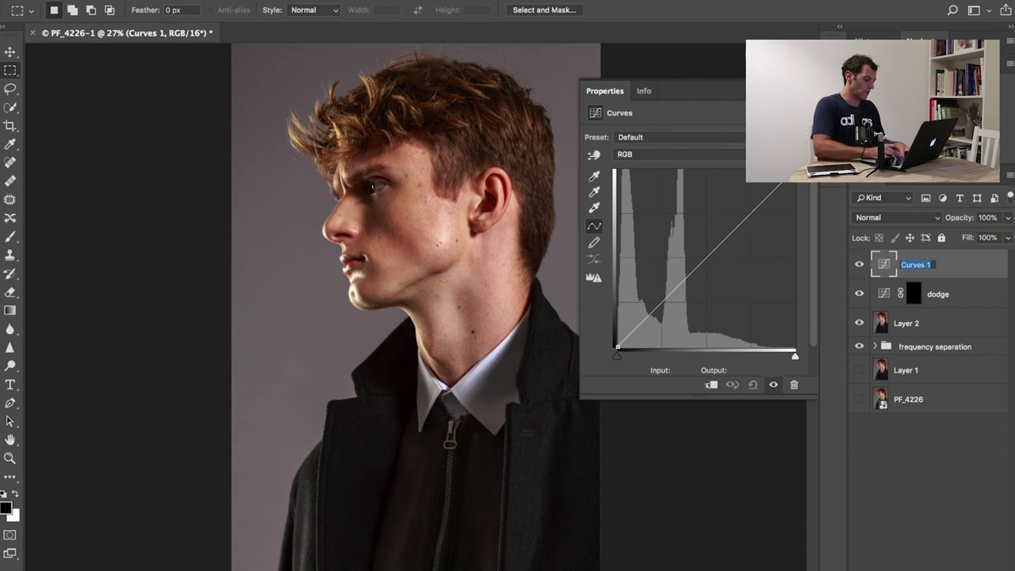
pyautogui.write('burn')
pyautogui.press('Return')
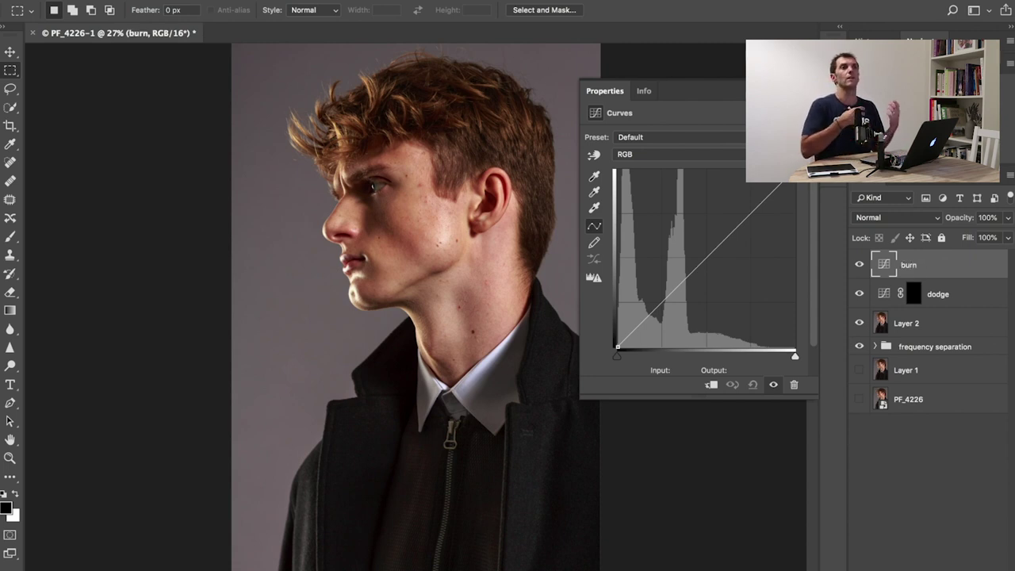
# Set the burn layer to Luminosity and lower its curve's midtones to input 137, output 116
pyautogui.hotkey('alt', 'shift', 'y')
pyautogui.moveTo(711, 261); pyautogui.dragTo(715, 271)
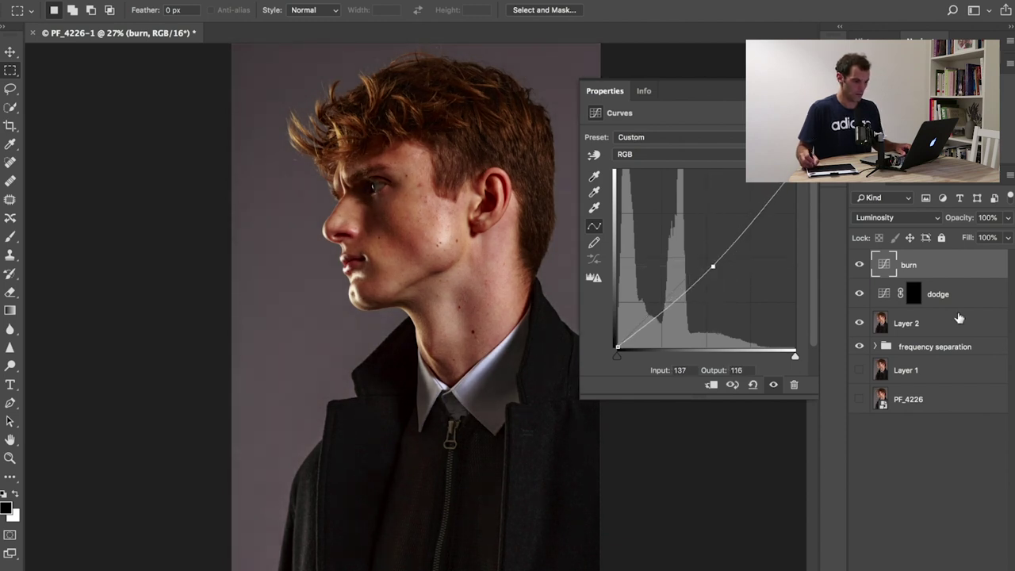
# Add a layer mask to the burn layer and invert it to black
pyautogui.click(913, 570)
pyautogui.click(917, 269)
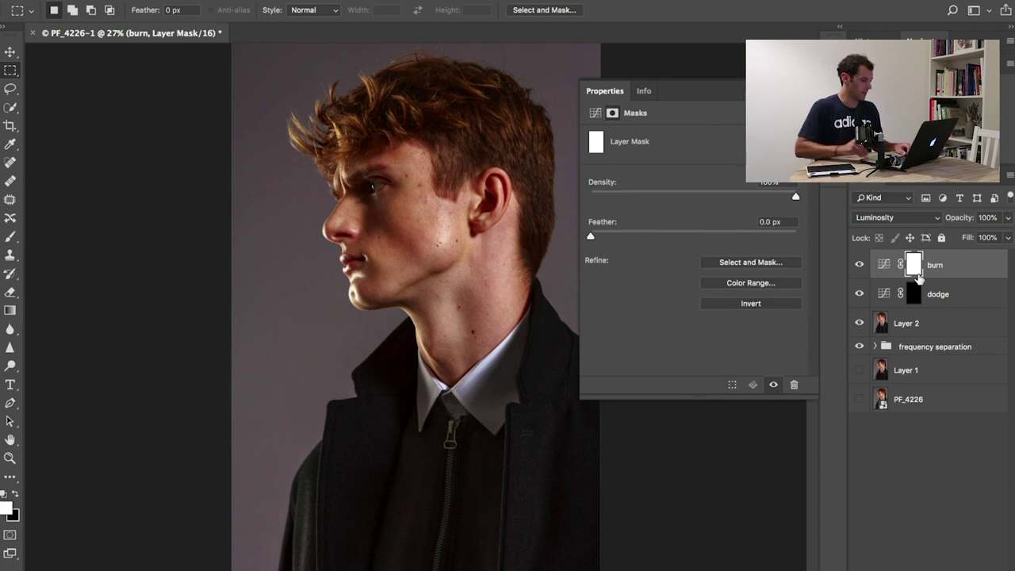
pyautogui.hotkey('ctrl', 'i')
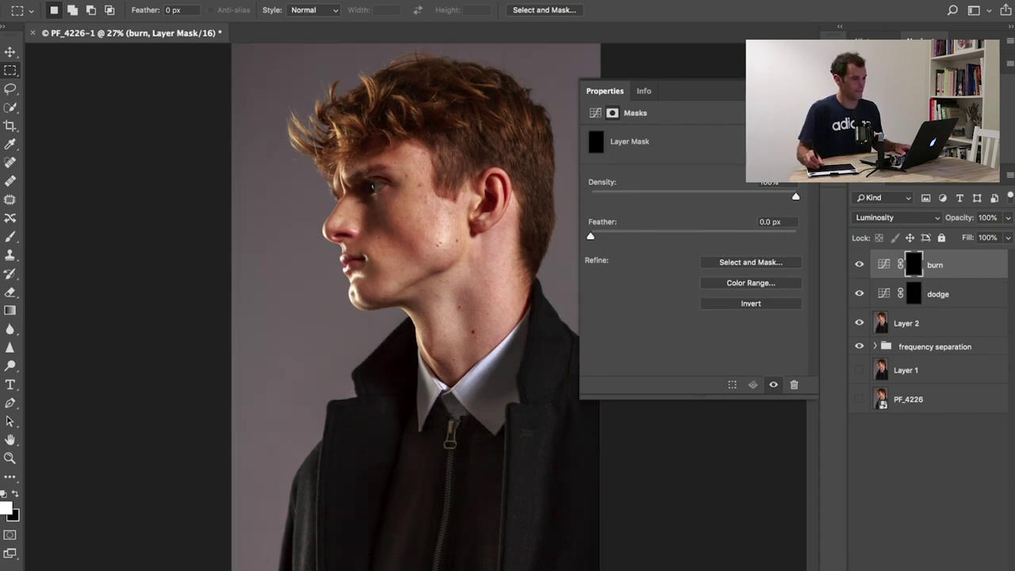
# Group the burn and dodge layers and name the group Dodge and Burn
pyautogui.keyDown('shift'); pyautogui.click(888, 297); pyautogui.keyUp('shift')
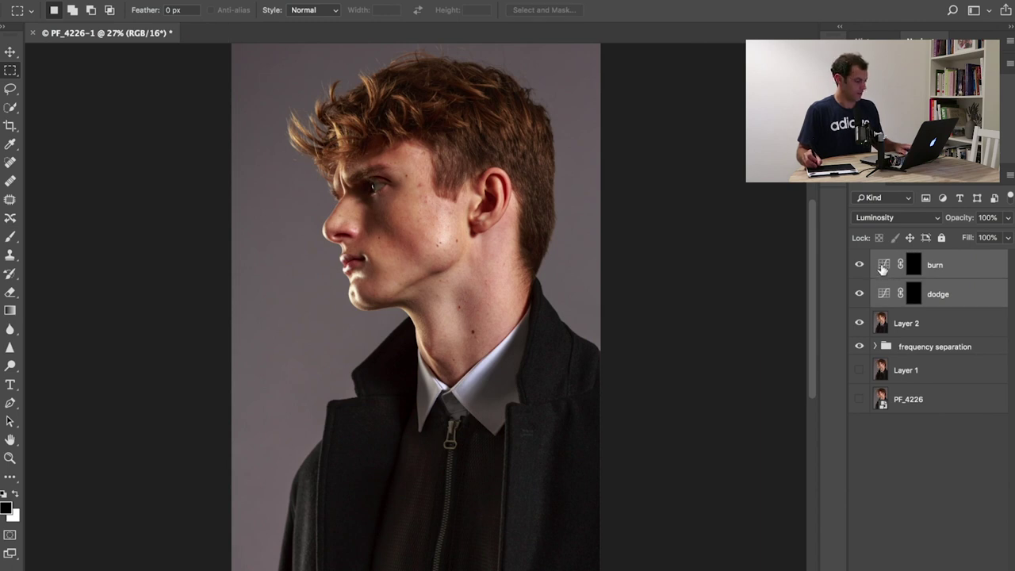
pyautogui.moveTo(882, 269); pyautogui.dragTo(879, 271)
pyautogui.hotkey('ctrl', 'g')
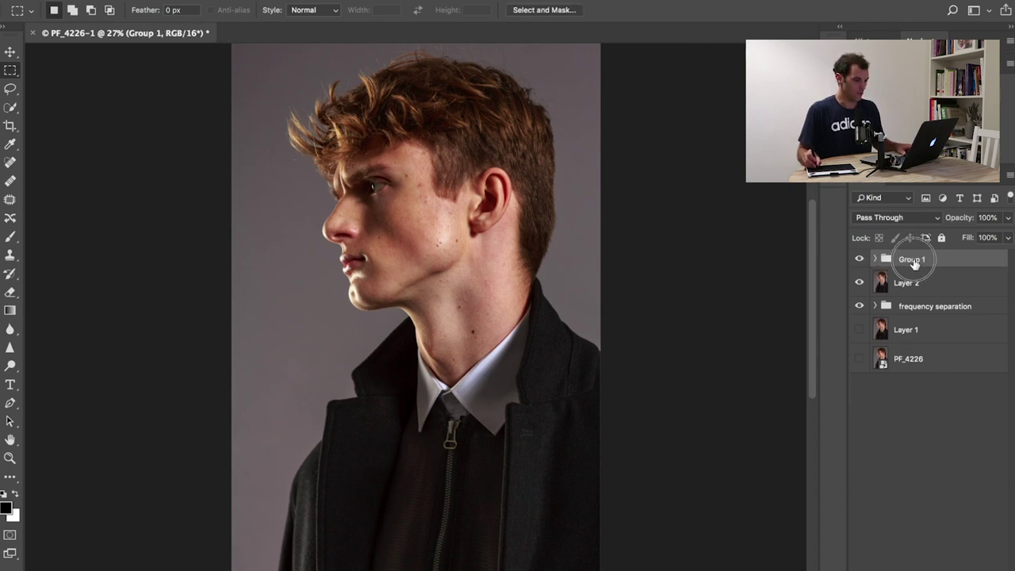
pyautogui.doubleClick(913, 260)
pyautogui.write('D')
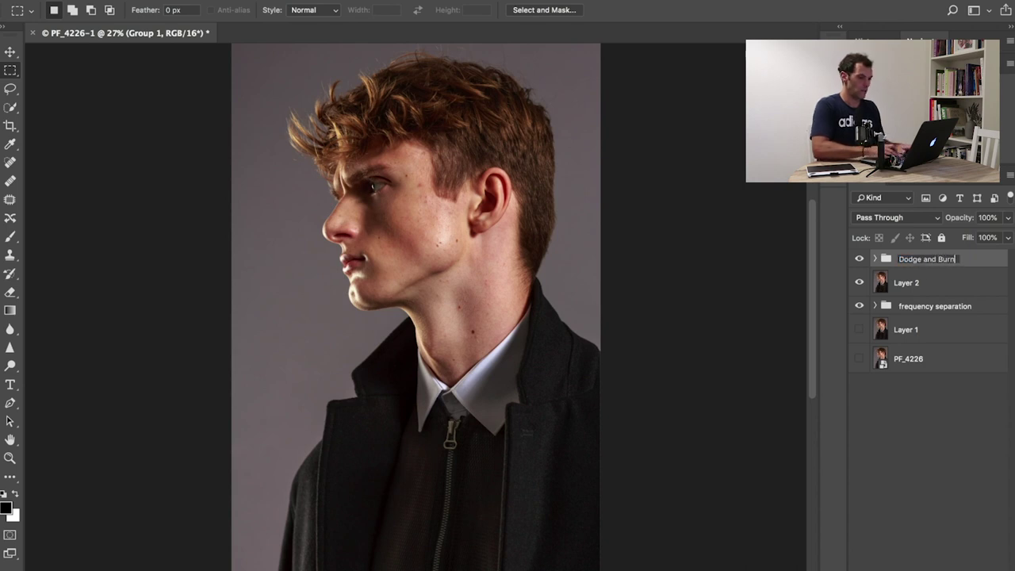
pyautogui.write('odge and Burn')
pyautogui.press('Return')
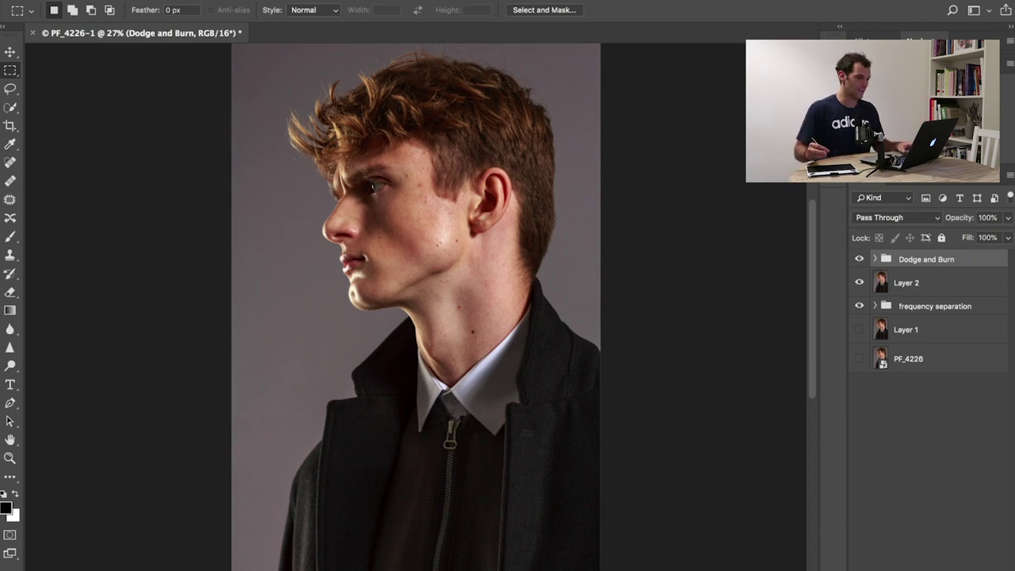
# Expand the Dodge and Burn group and set up the Brush with 30% opacity and 15% flow
pyautogui.click(875, 260)
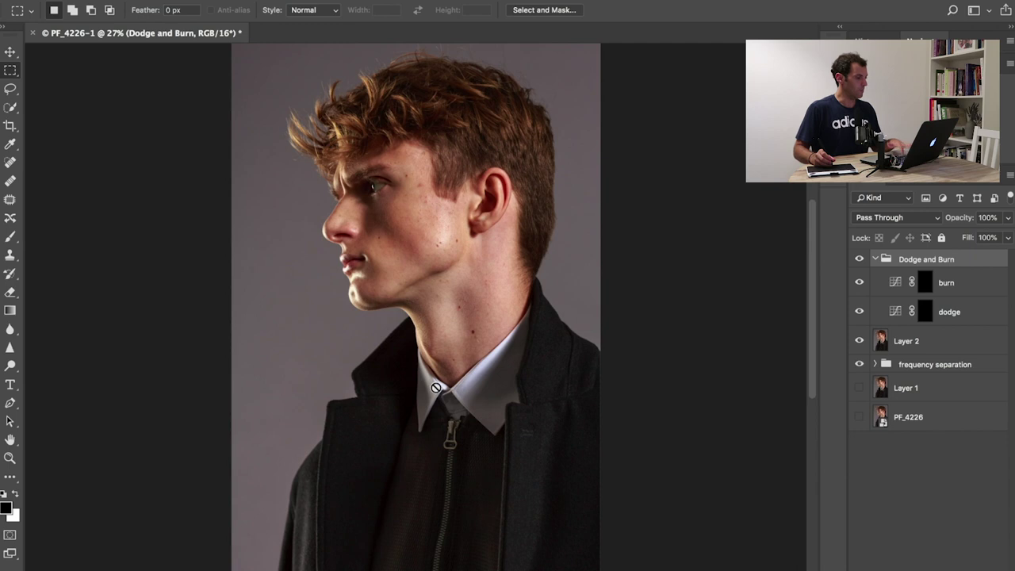
pyautogui.press('b')
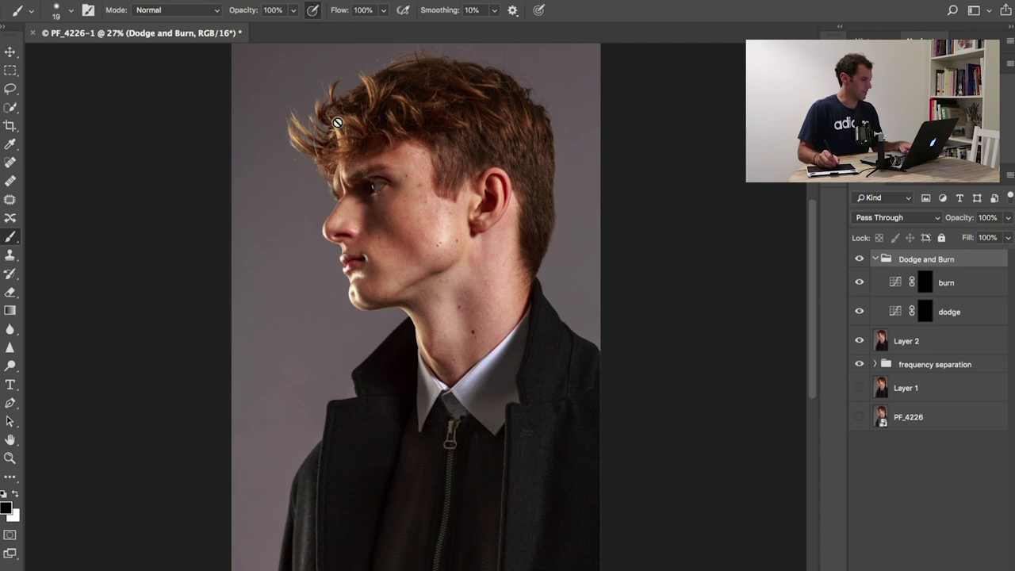
pyautogui.press('3')
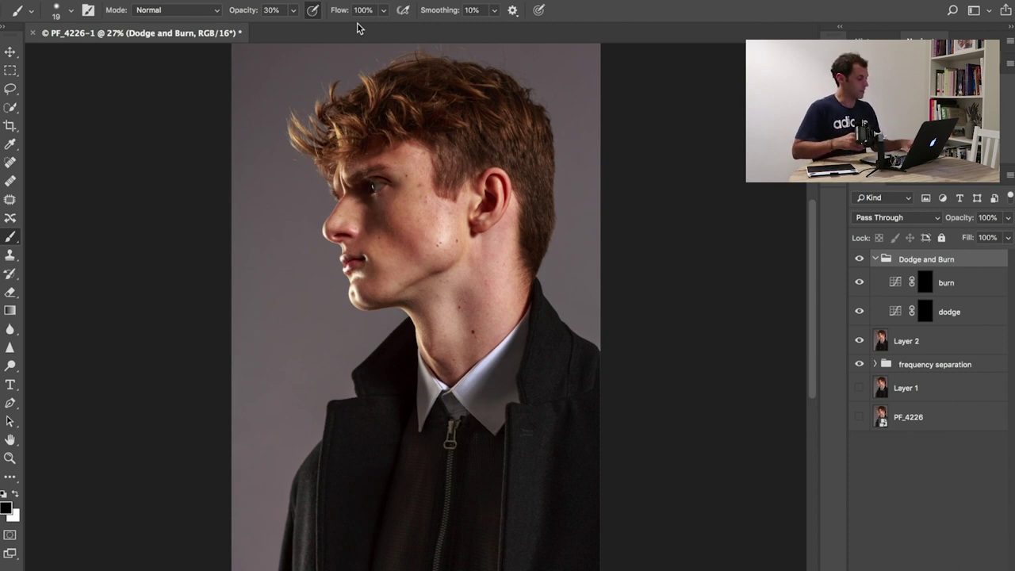
pyautogui.hotkey('shift', '1')
pyautogui.hotkey('shift', '5')
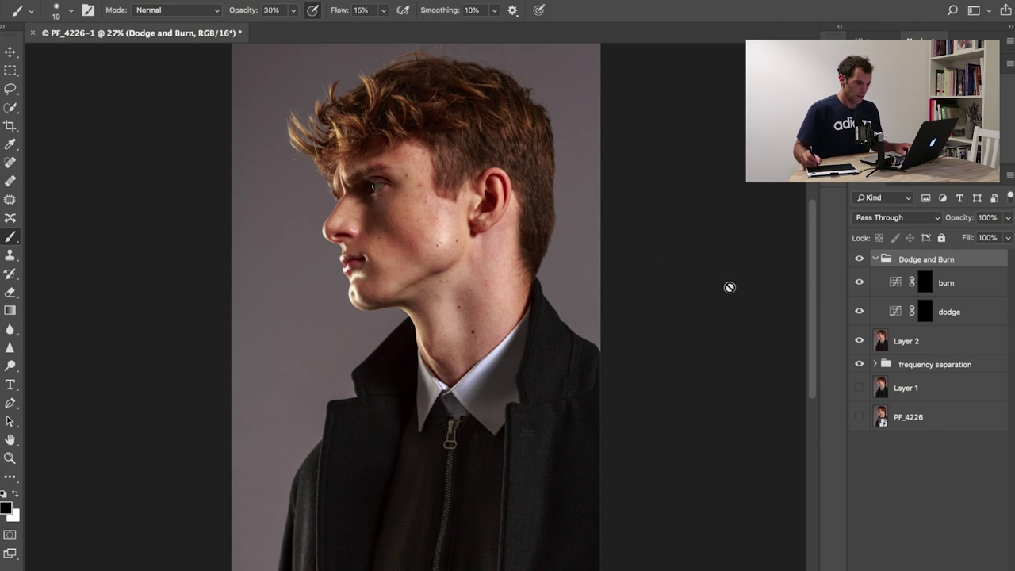
# Paint white on the burn layer's mask over the dark areas of the hair with a 60 px brush
pyautogui.click(904, 288)
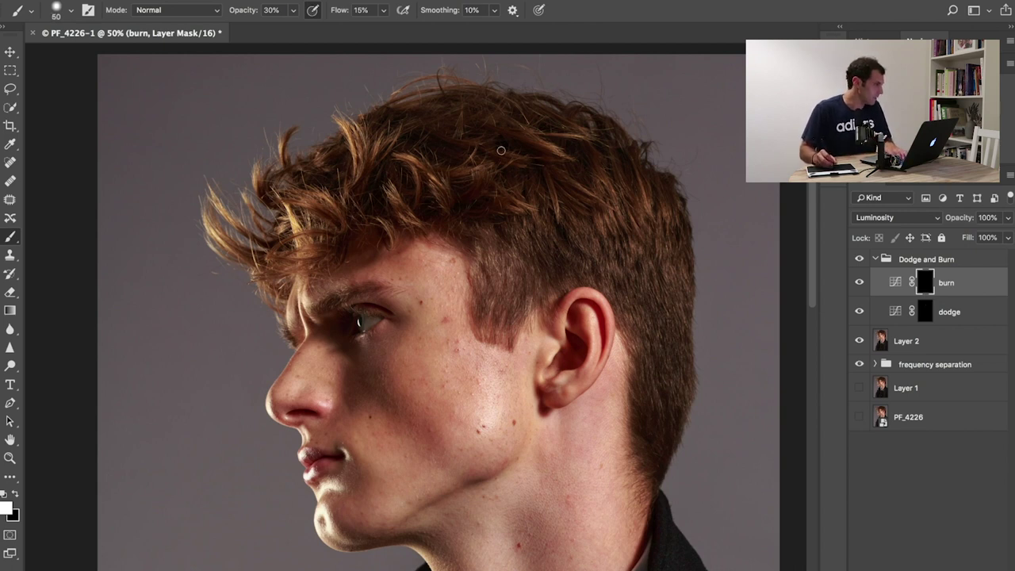
pyautogui.moveTo(339, 165)
pyautogui.mouseDown()
pyautogui.moveTo(315, 182)
pyautogui.moveTo(333, 180)
pyautogui.mouseUp()
pyautogui.moveTo(411, 135)
pyautogui.mouseDown()
pyautogui.moveTo(431, 152)
pyautogui.moveTo(462, 156)
pyautogui.mouseUp()
pyautogui.moveTo(509, 134)
pyautogui.mouseDown()
pyautogui.moveTo(516, 148)
pyautogui.moveTo(504, 141)
pyautogui.moveTo(517, 150)
pyautogui.mouseUp()
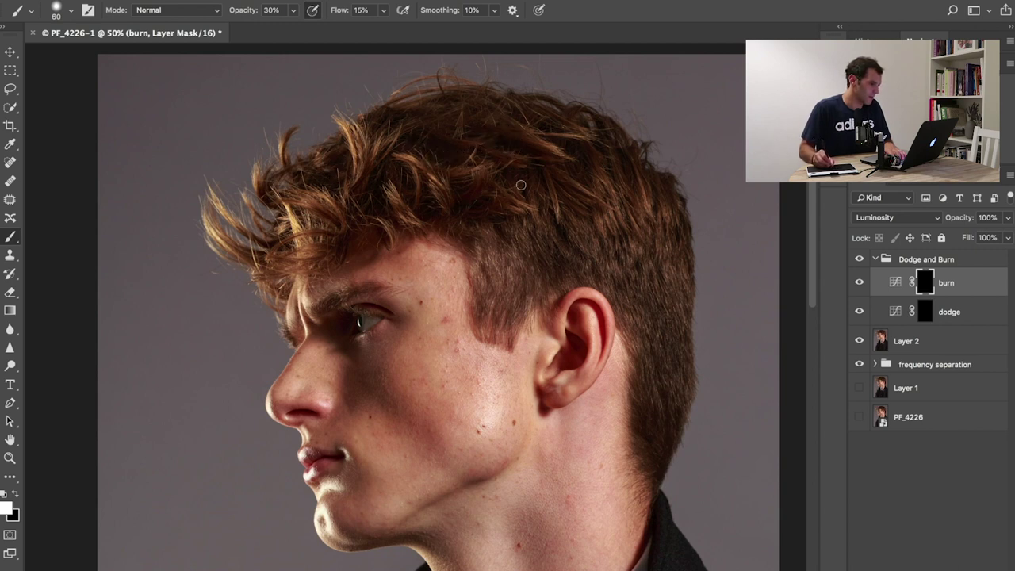
# Paint white on the dodge layer's mask over the lighter hair strands with a 45 px brush
pyautogui.click(895, 278)
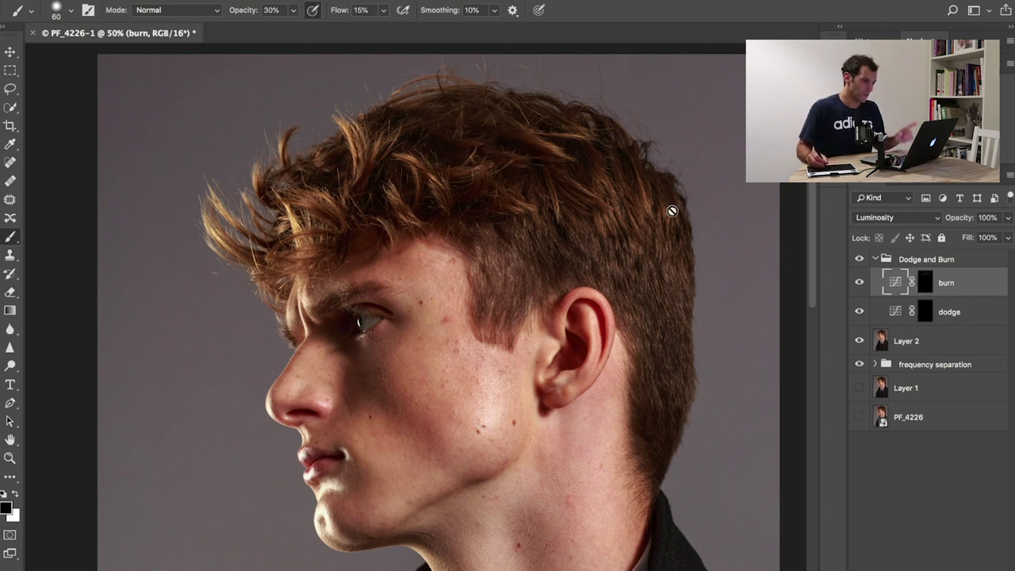
pyautogui.click(925, 312)
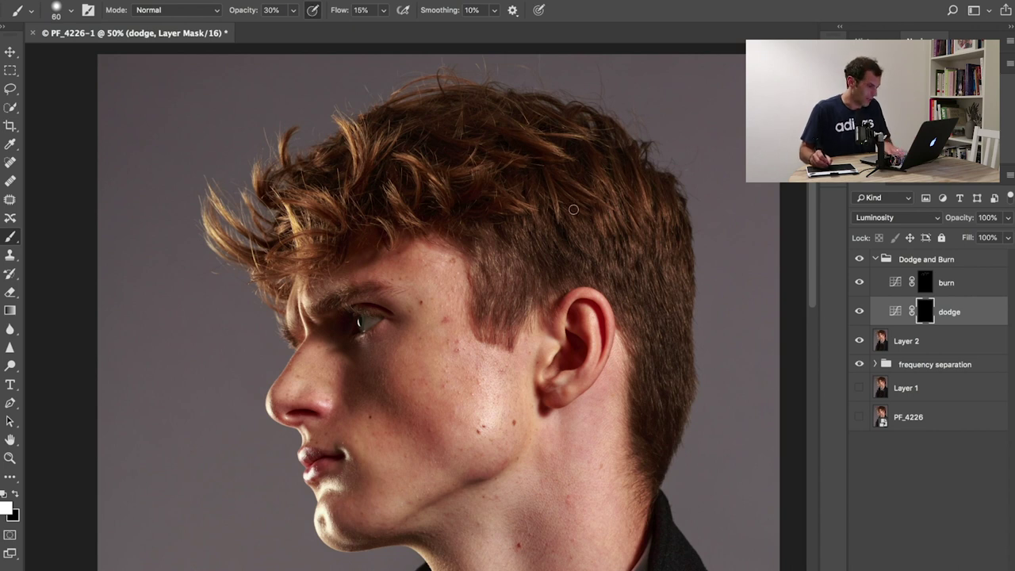
pyautogui.press('[')
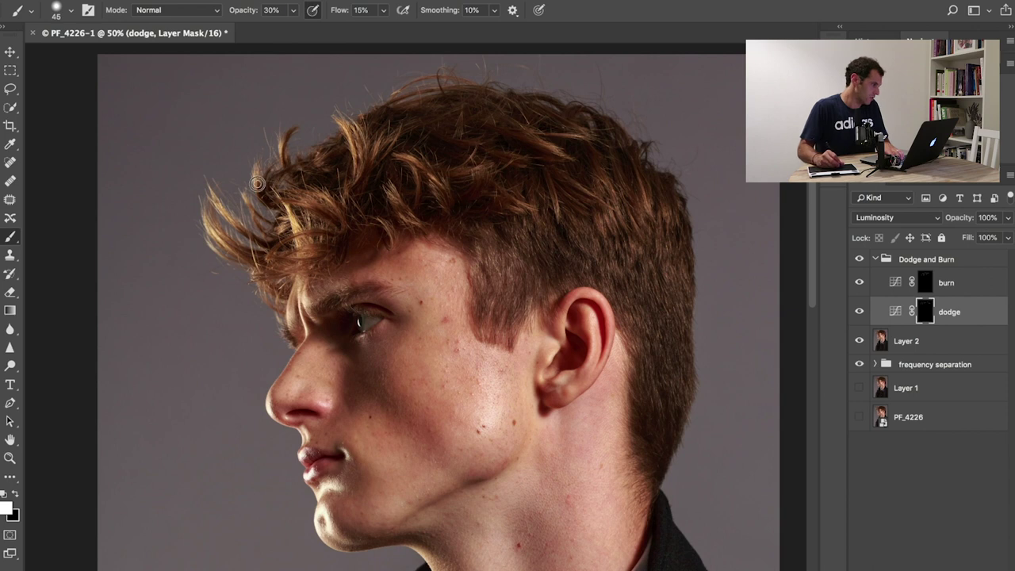
pyautogui.moveTo(494, 385); pyautogui.dragTo(530, 318)
# Brighten the chin, cheek and neck highlights on the dodge layer's mask, enlarging the brush from 90 up to 400 px
pyautogui.press('super+minus')
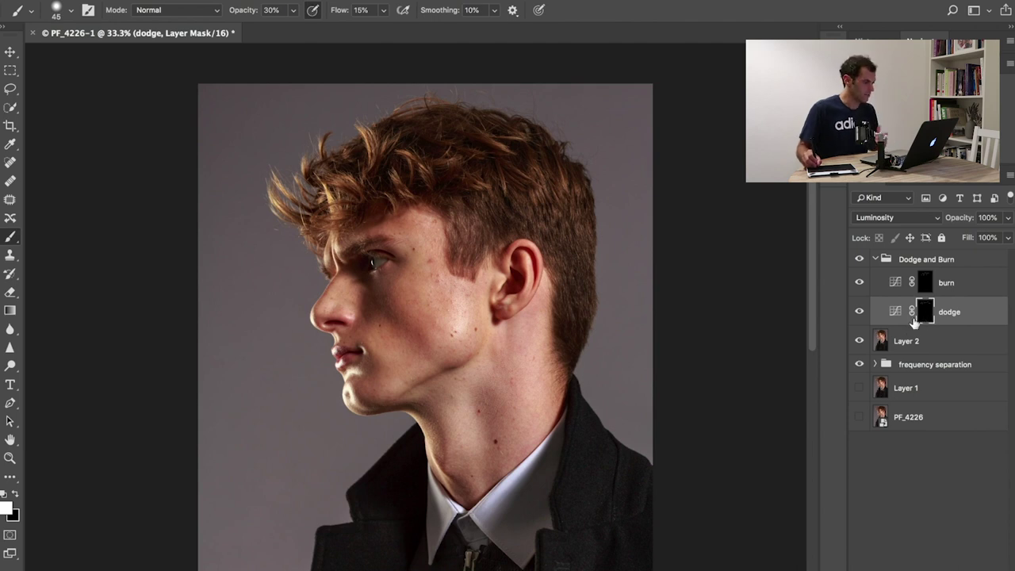
pyautogui.press(']')
pyautogui.press(']')
pyautogui.press(']')
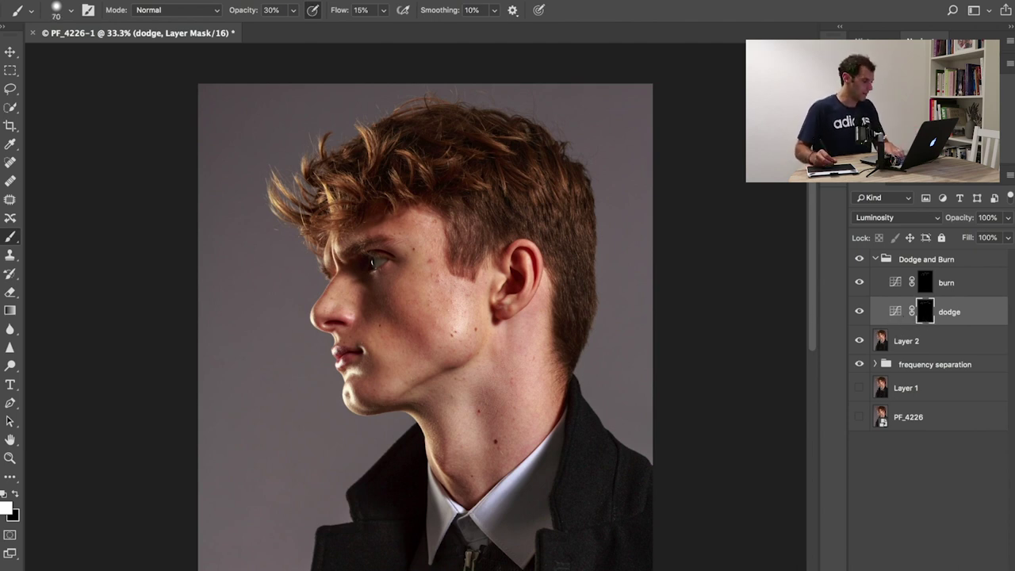
pyautogui.press(']')
pyautogui.press(']')
pyautogui.press(']')
pyautogui.press(']')
pyautogui.press(']')
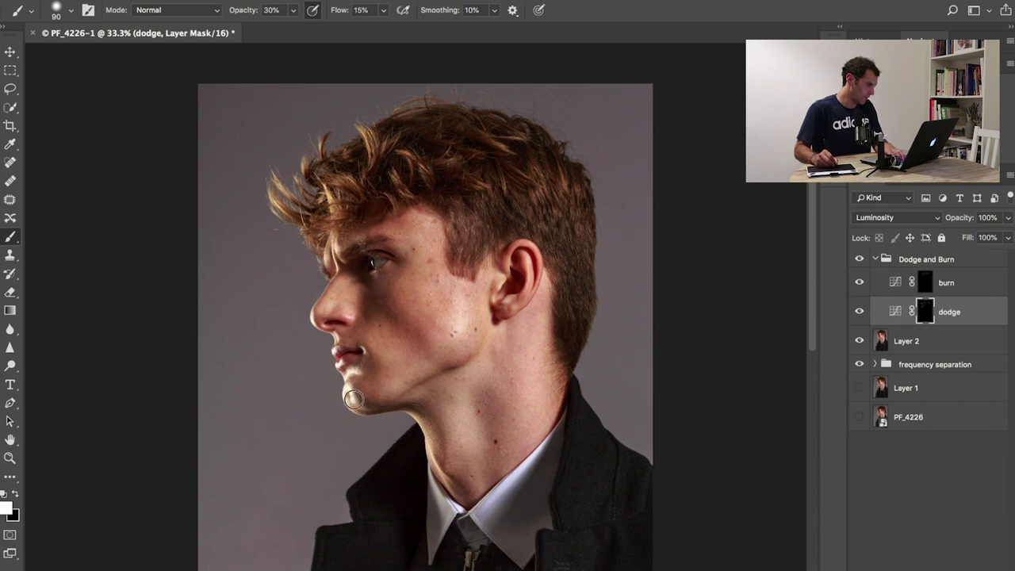
pyautogui.press(']')
pyautogui.press(']')
pyautogui.press(']')
pyautogui.press(']')
pyautogui.press(']')
pyautogui.press(']')
pyautogui.press(']')
pyautogui.press(']')
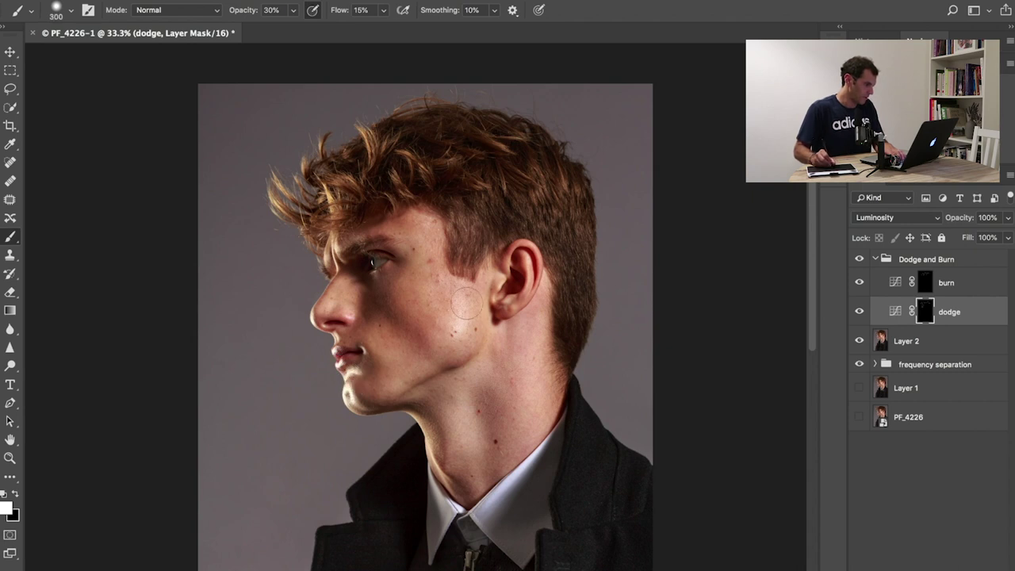
pyautogui.moveTo(452, 329)
pyautogui.mouseDown()
pyautogui.moveTo(460, 296)
pyautogui.moveTo(468, 305)
pyautogui.mouseUp()
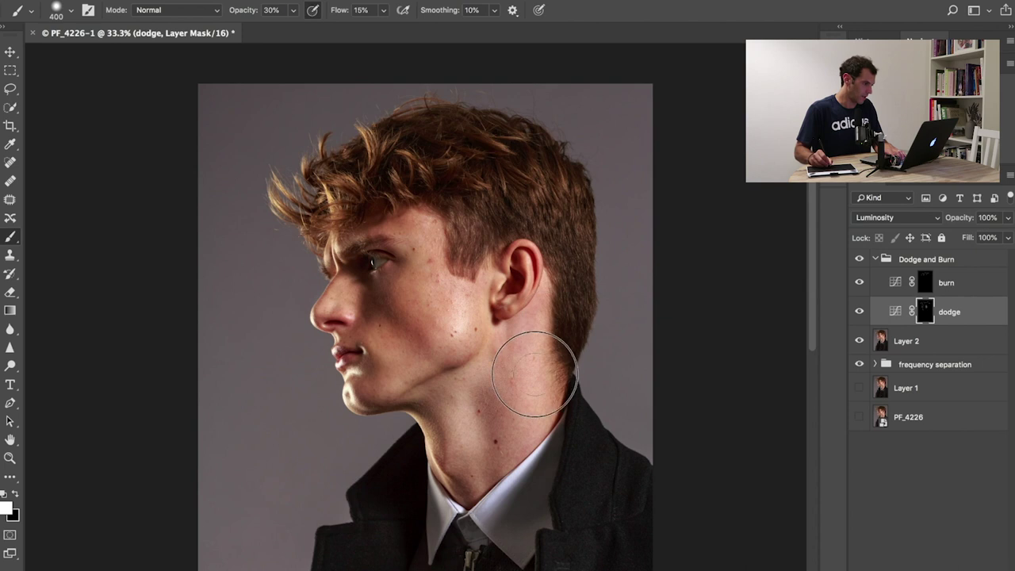
# Darken the jawline and cheek shadows on the burn layer's mask with a 175 px brush
pyautogui.click(925, 284)
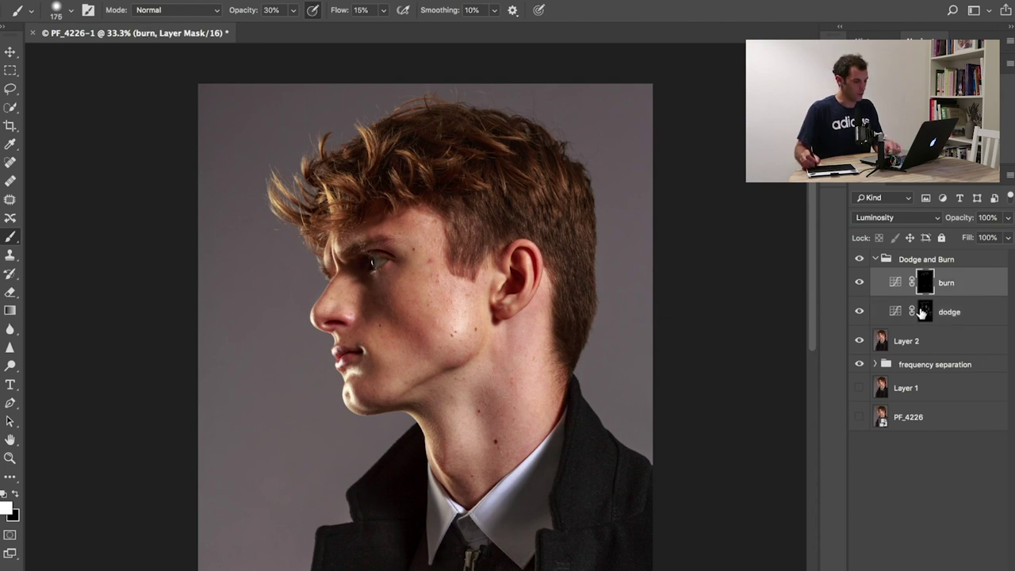
pyautogui.press('[')
pyautogui.press('[')
pyautogui.press('[')
pyautogui.press('[')
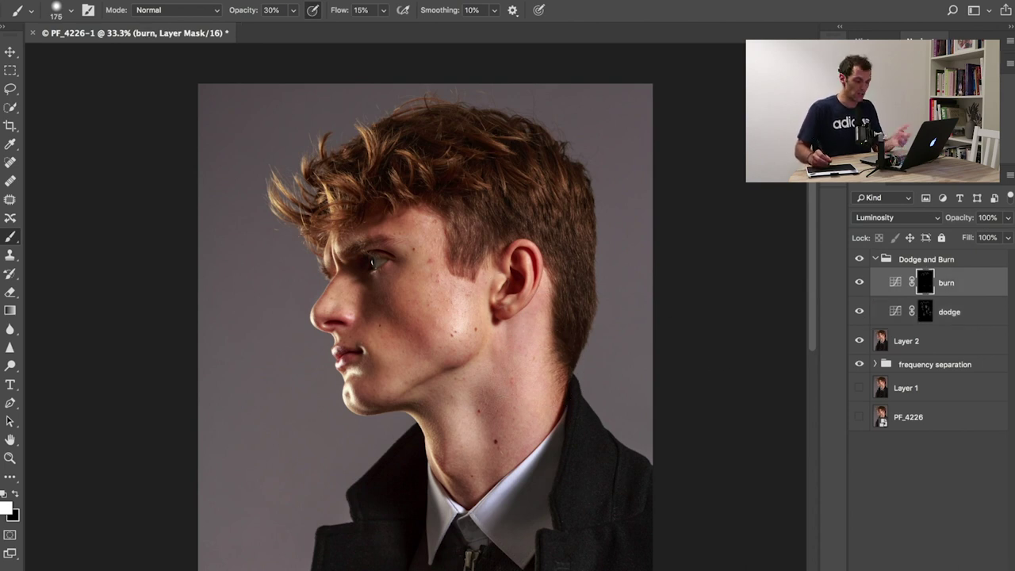
pyautogui.moveTo(413, 415)
pyautogui.mouseDown()
pyautogui.moveTo(462, 360)
pyautogui.moveTo(410, 392)
pyautogui.moveTo(445, 376)
pyautogui.moveTo(479, 334)
pyautogui.moveTo(417, 387)
pyautogui.moveTo(453, 365)
pyautogui.mouseUp()
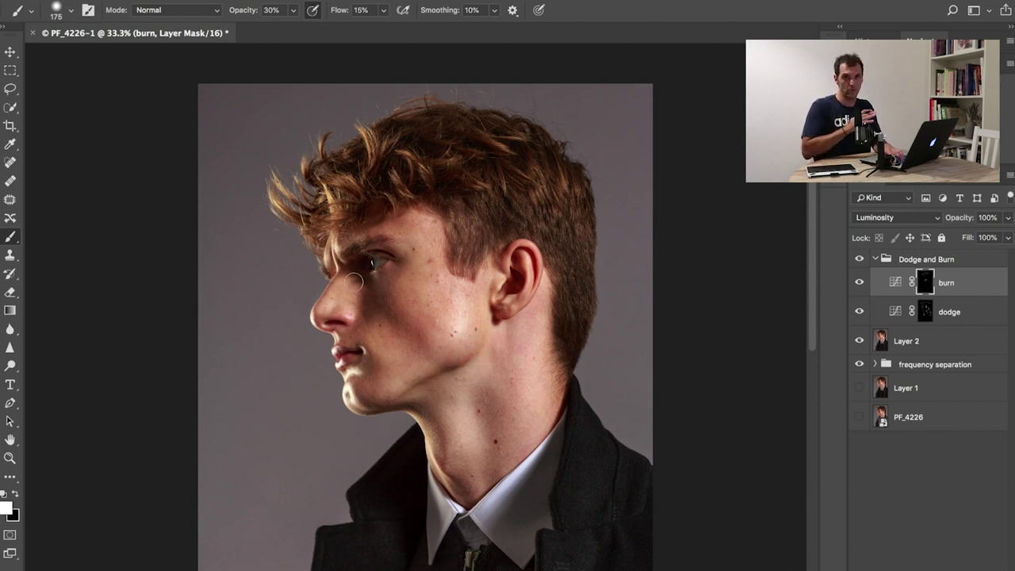
pyautogui.moveTo(400, 299)
pyautogui.mouseDown()
pyautogui.moveTo(372, 296)
pyautogui.moveTo(403, 308)
pyautogui.mouseUp()
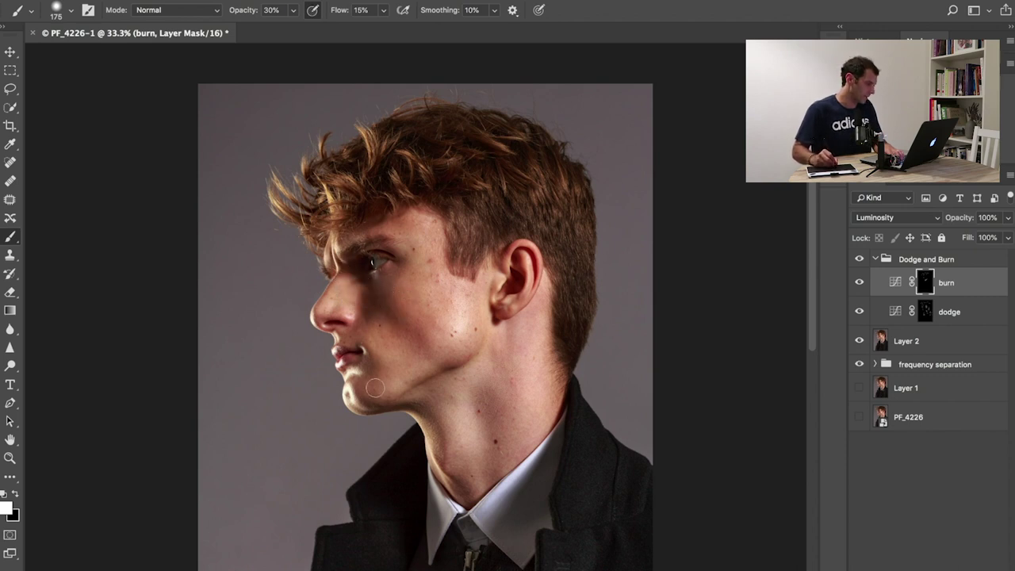
# Reduce the brush to 90 px and smaller to refine the burn mask around the mouth and chin
pyautogui.press('[')
pyautogui.press('[')
pyautogui.press('[')
pyautogui.press('[')
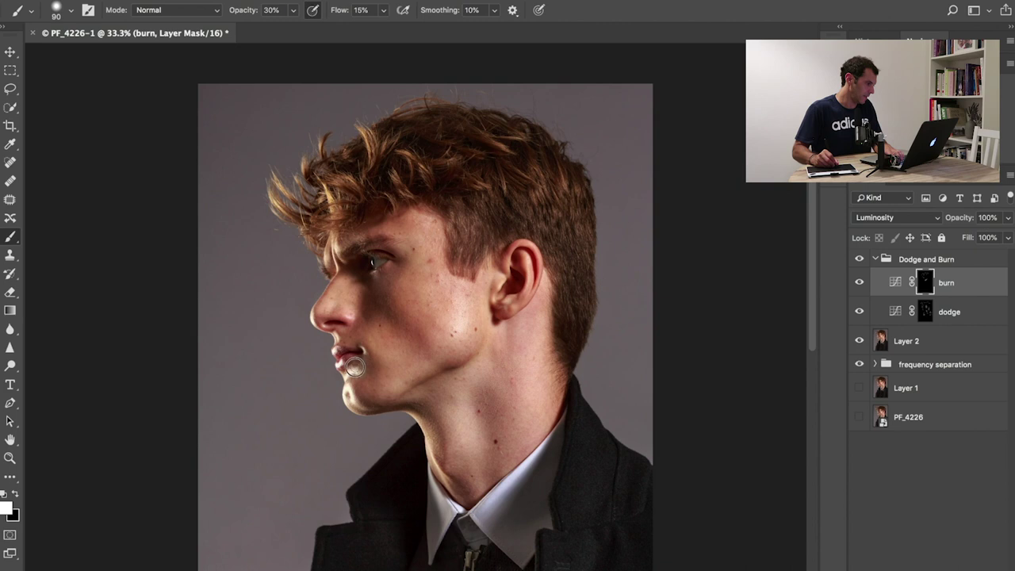
pyautogui.press('[')
# Switch back to the dodge layer's mask and set the brush size to 90 px for further highlights
pyautogui.press('[')
pyautogui.press('[')
pyautogui.hotkey('alt', '[')
pyautogui.press(']')
pyautogui.press(']')
pyautogui.press(']')
pyautogui.press(']')
pyautogui.press('[')
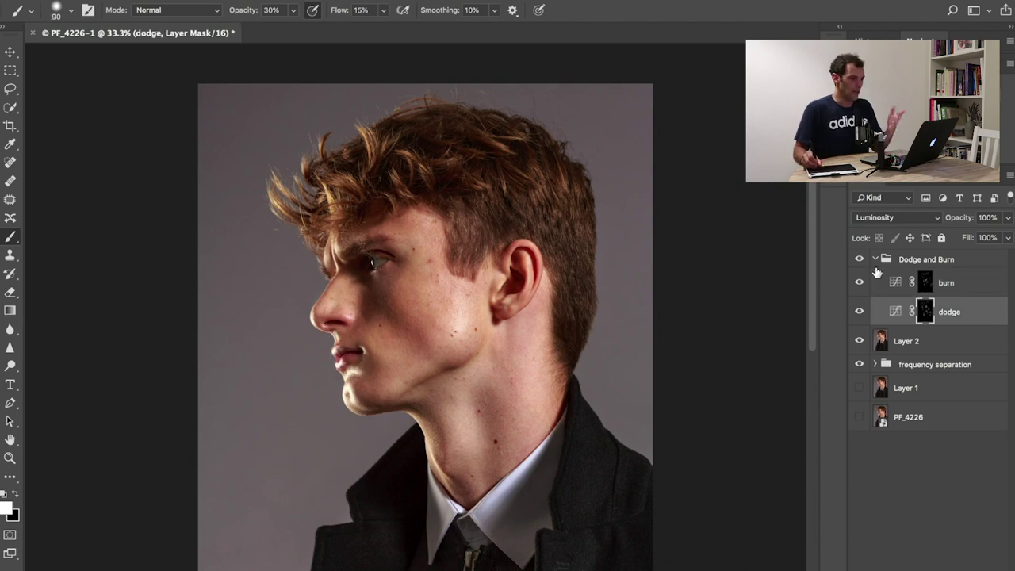
# Collapse the Dodge and Burn group and hide it to compare the portrait without the effect
pyautogui.click(877, 259)
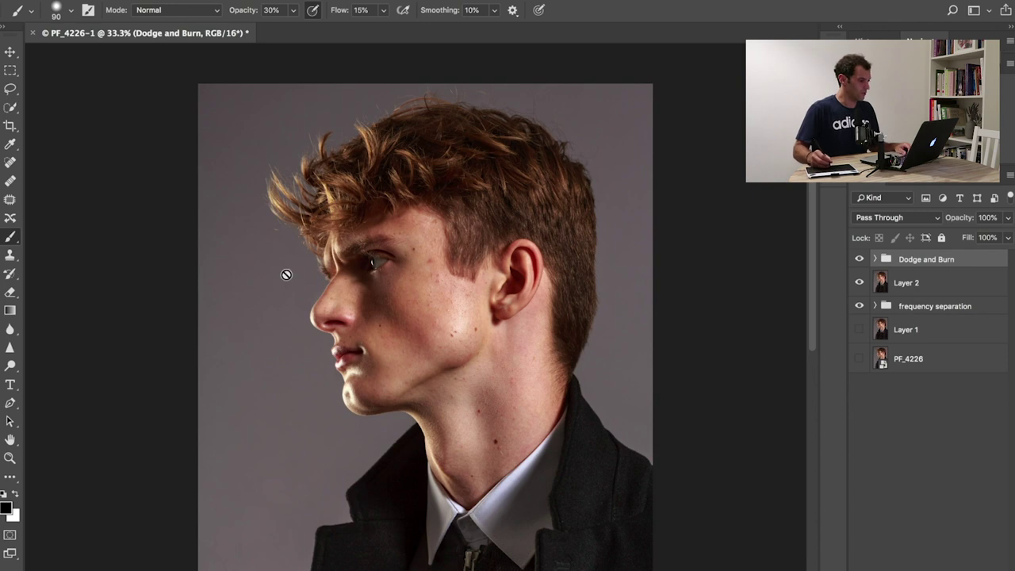
pyautogui.click(860, 260)
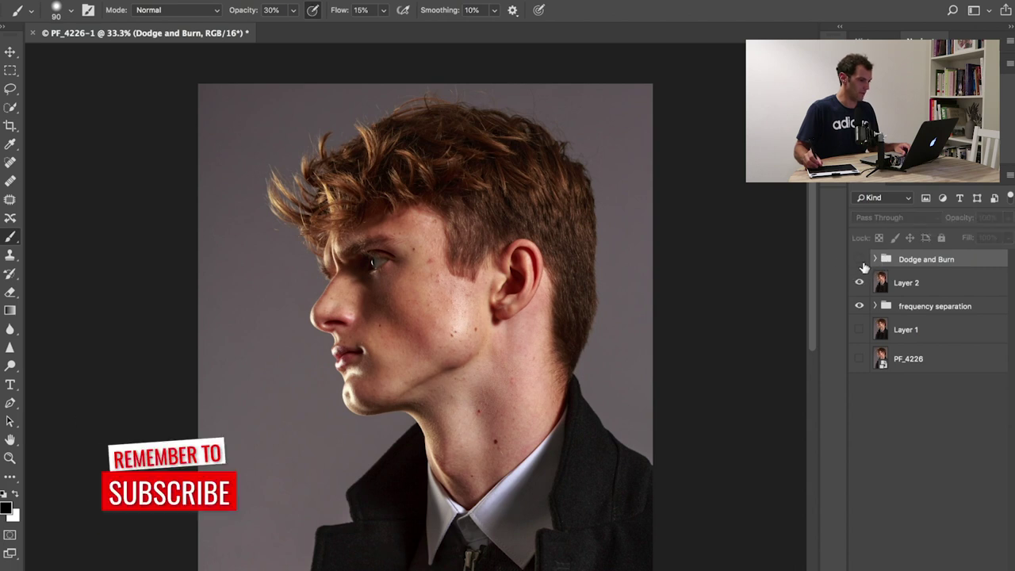